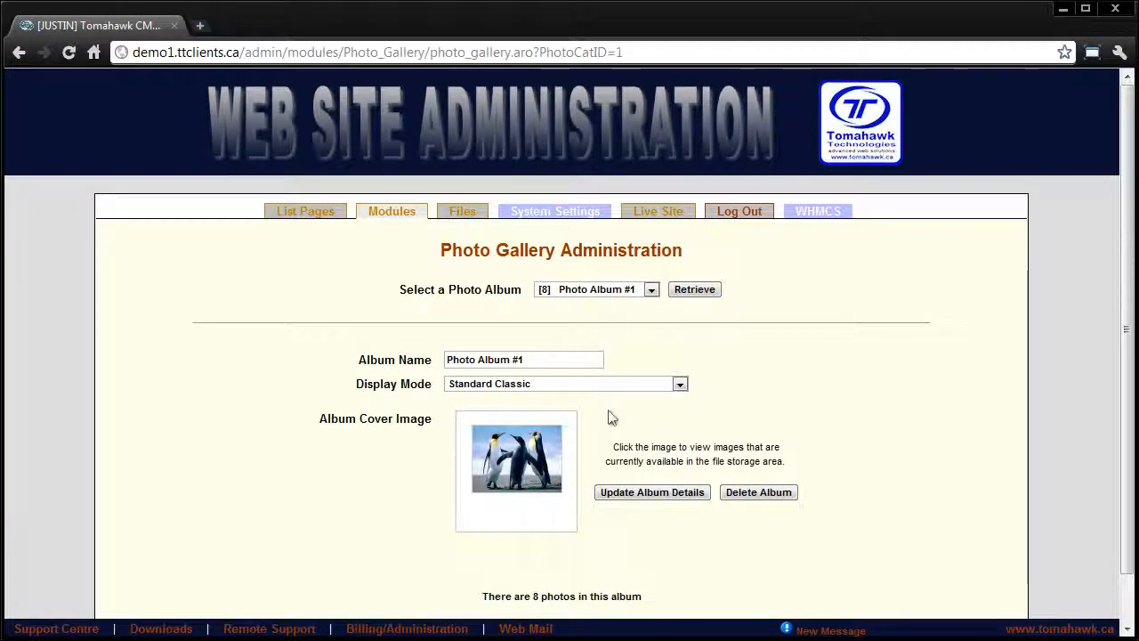
- Review Photo Album #1's name, the available display modes and the number of photos it holds
{"action": "left_click_drag", "start_coordinate": [539, 359], "coordinate": [421, 353]}
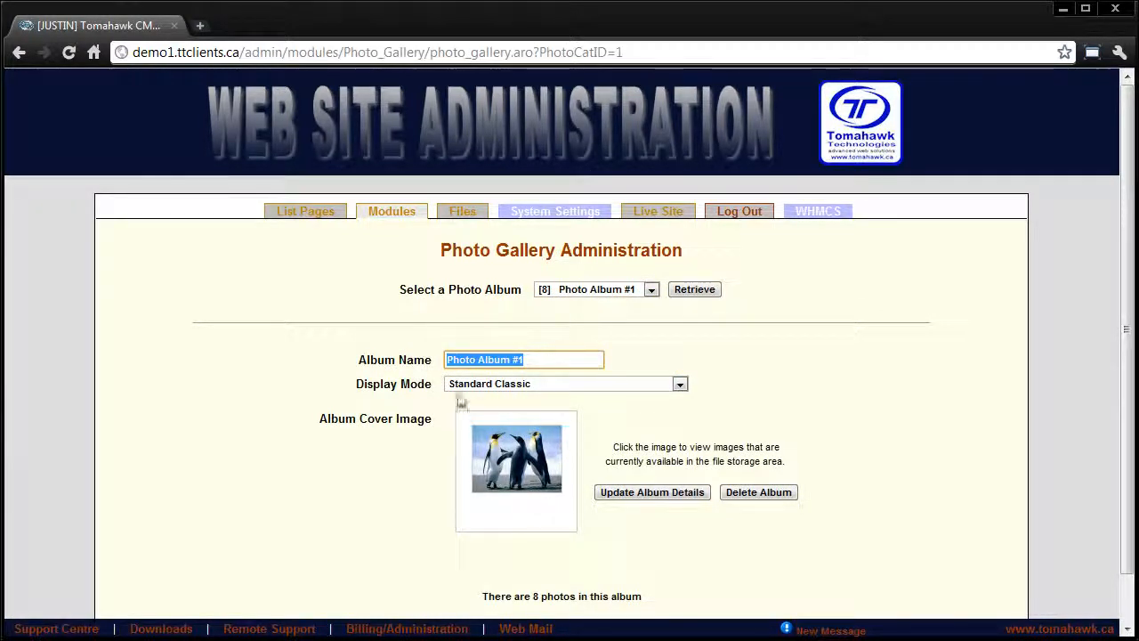
{"action": "left_click", "coordinate": [521, 382]}
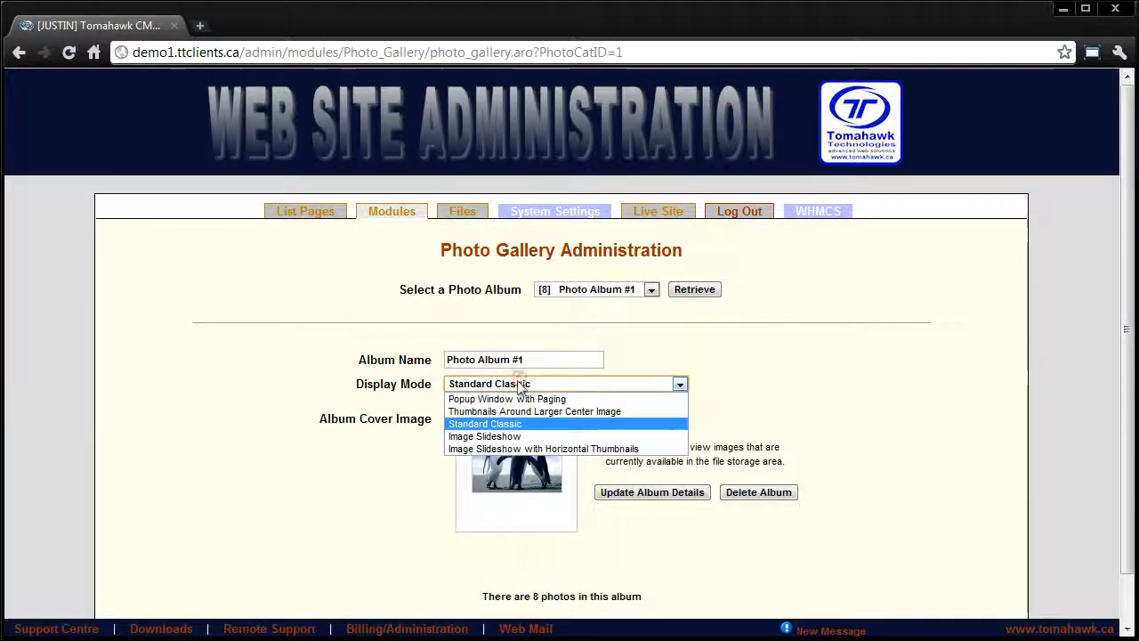
{"action": "left_click", "coordinate": [672, 365]}
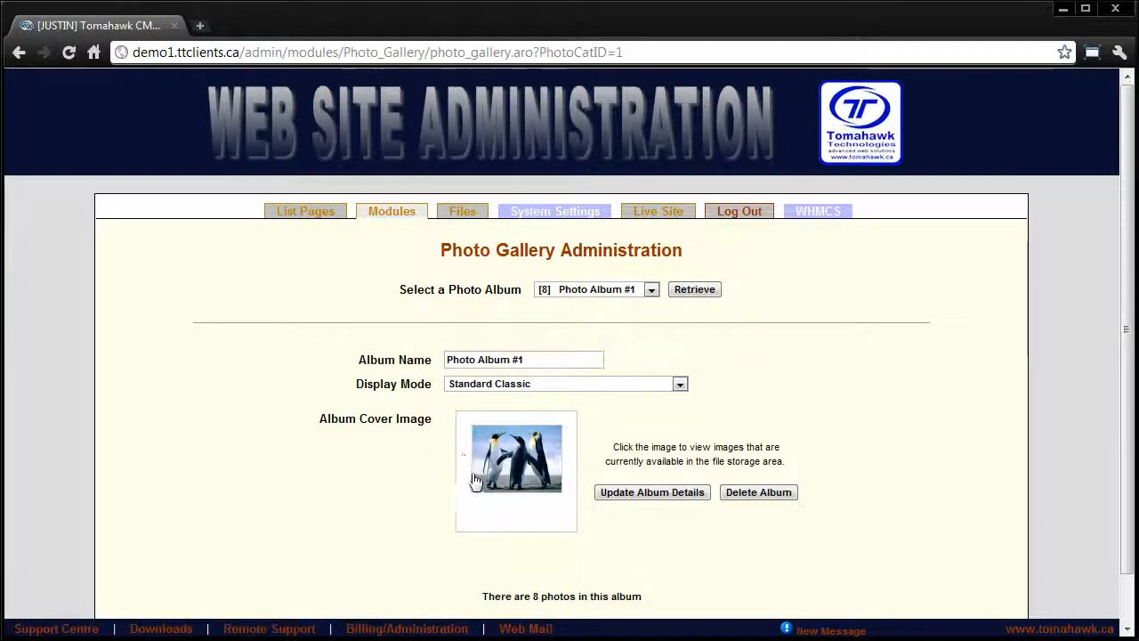
{"action": "scroll", "coordinate": [849, 473], "scroll_direction": "down", "scroll_amount": 2}
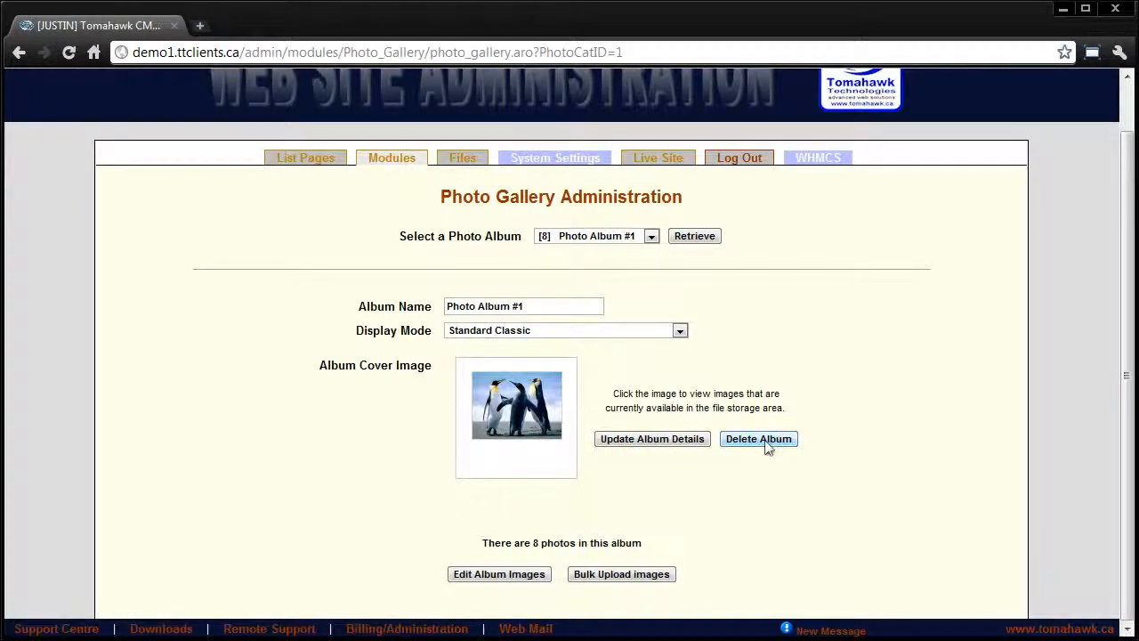
{"action": "left_click_drag", "start_coordinate": [488, 542], "coordinate": [616, 536]}
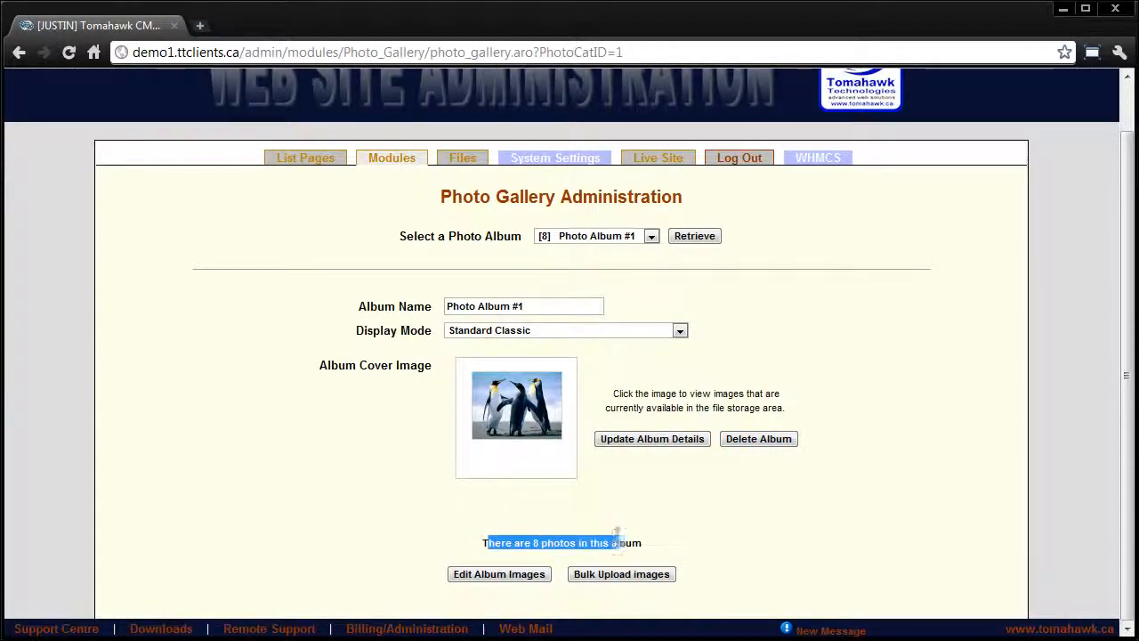
{"action": "left_click", "coordinate": [610, 541]}
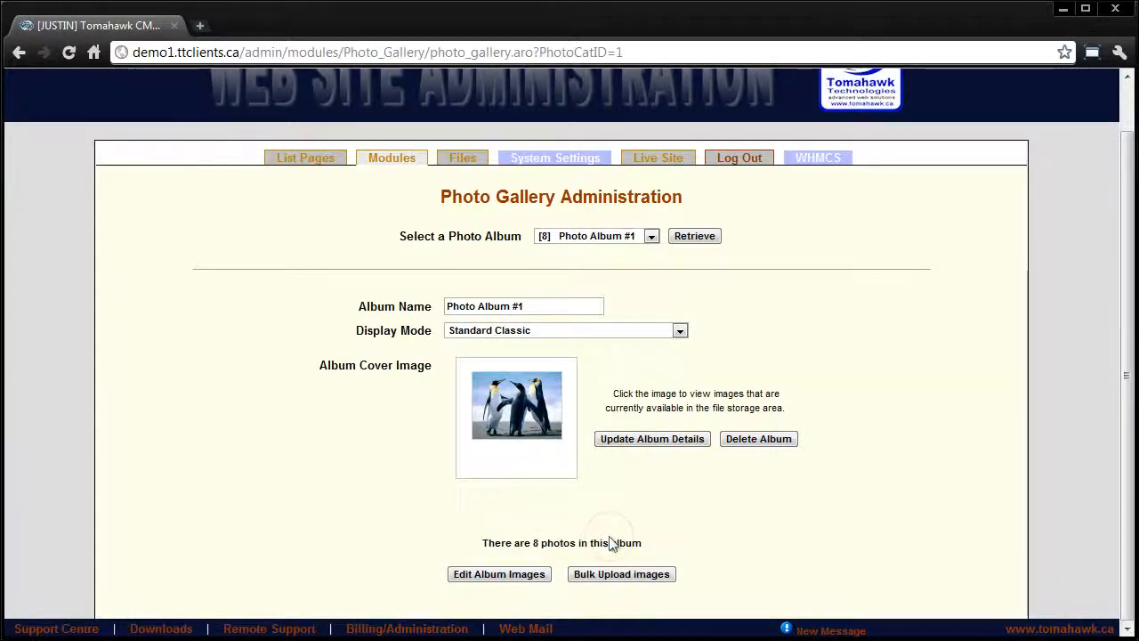
- Inspect the jellyfish photo's edit form and its image picker in Photo Album #1, leaving without saving
{"action": "left_click", "coordinate": [488, 576]}
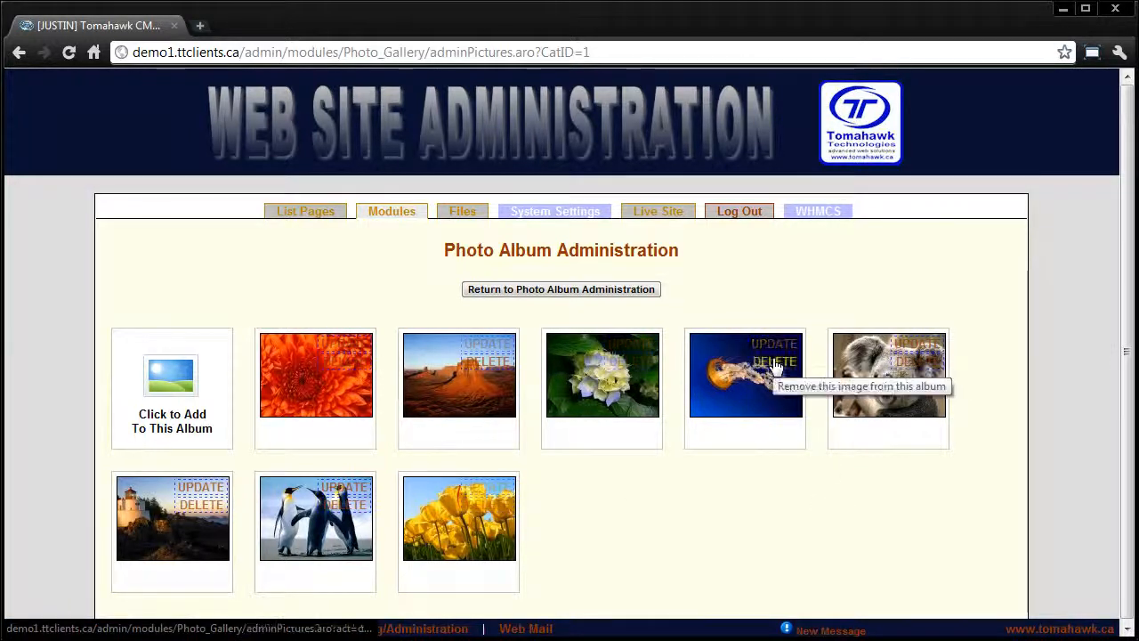
{"action": "left_click", "coordinate": [774, 346]}
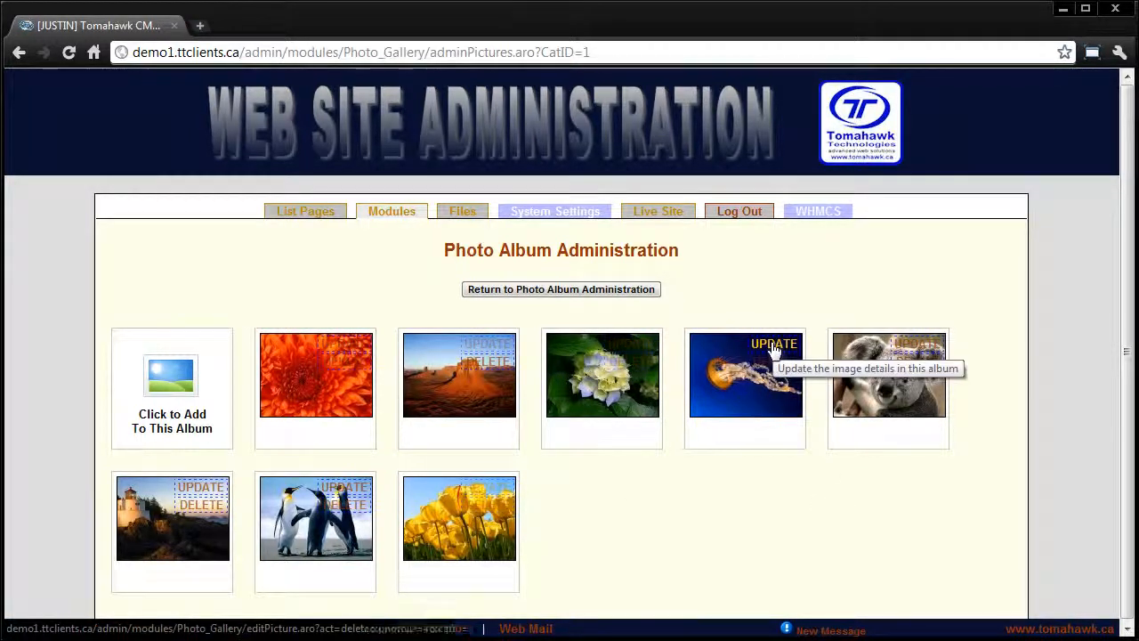
{"action": "scroll", "coordinate": [623, 512], "scroll_direction": "down", "scroll_amount": 1}
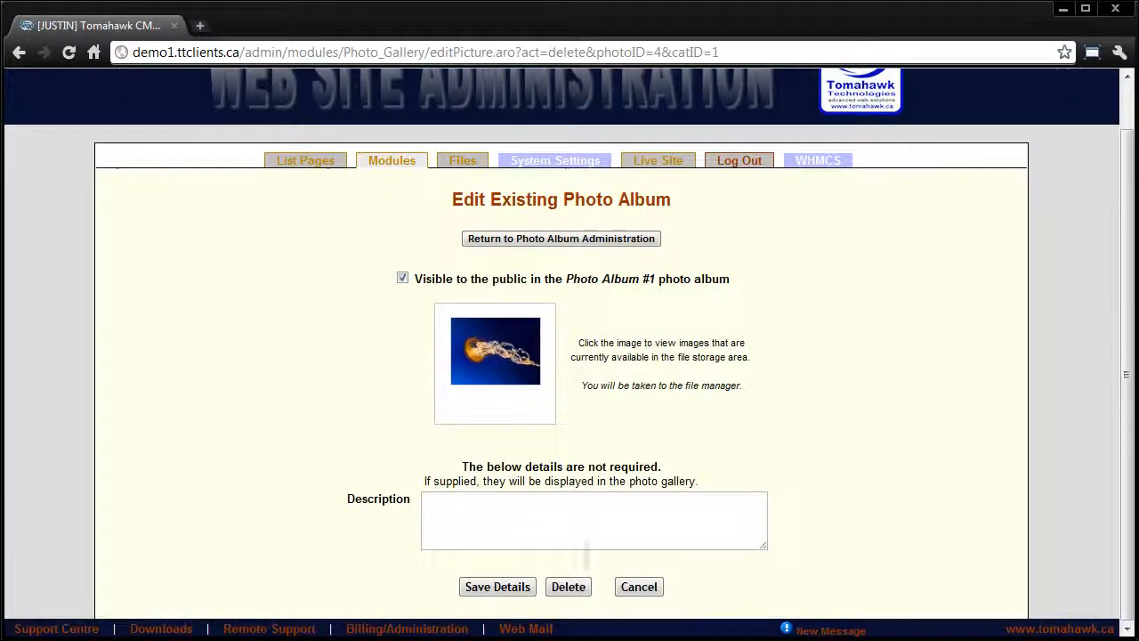
{"action": "left_click", "coordinate": [490, 371]}
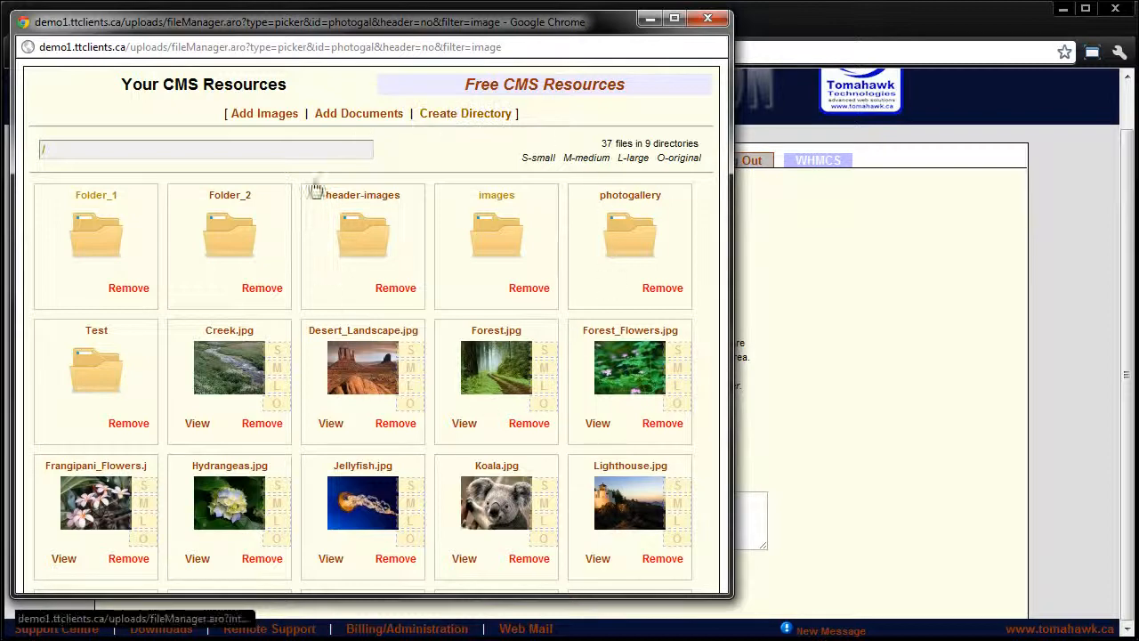
{"action": "scroll", "coordinate": [534, 380], "scroll_direction": "down", "scroll_amount": 3}
{"action": "scroll", "coordinate": [444, 433], "scroll_direction": "up", "scroll_amount": 3}
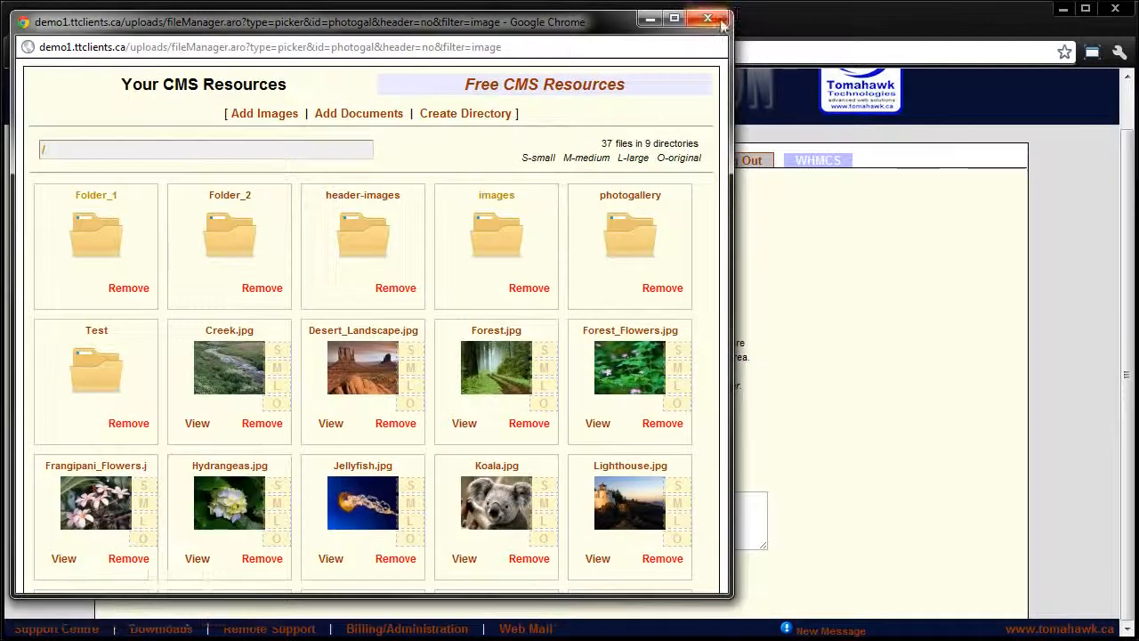
{"action": "left_click", "coordinate": [707, 18]}
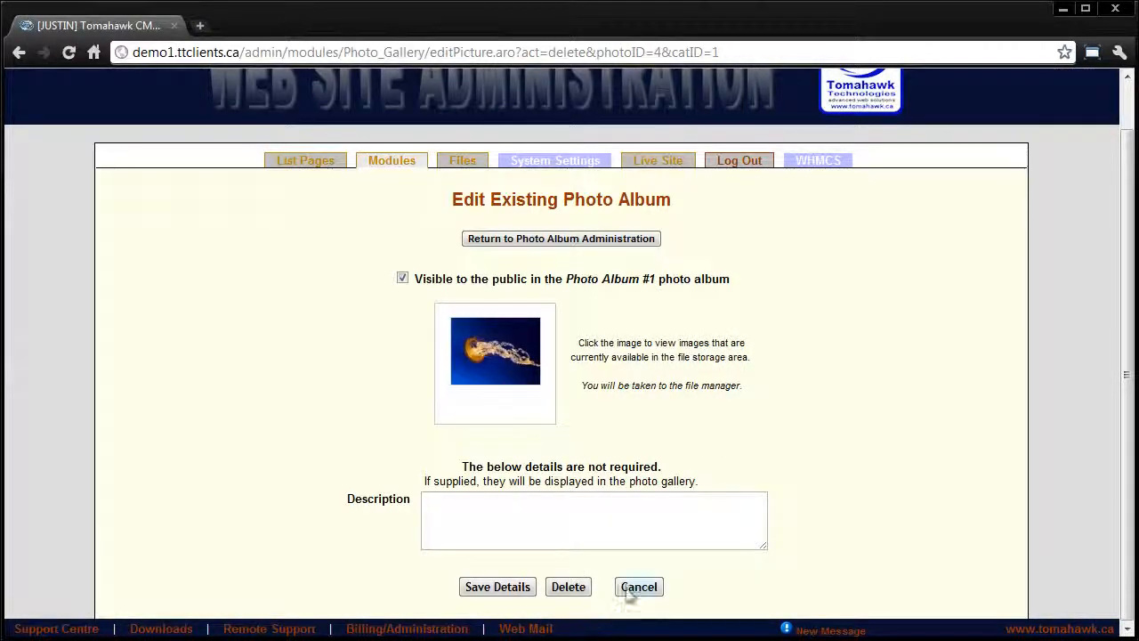
{"action": "left_click", "coordinate": [631, 588]}
- Look over the form and image picker for adding a single photo, then return to the gallery administration without adding one
{"action": "left_click", "coordinate": [164, 401]}
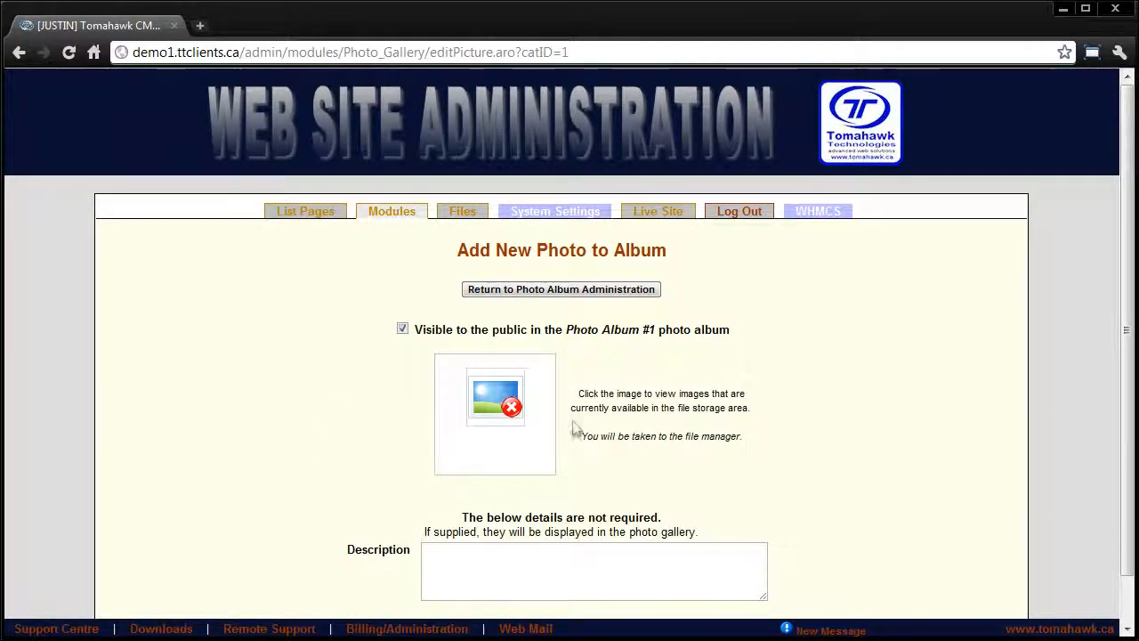
{"action": "left_click", "coordinate": [501, 430]}
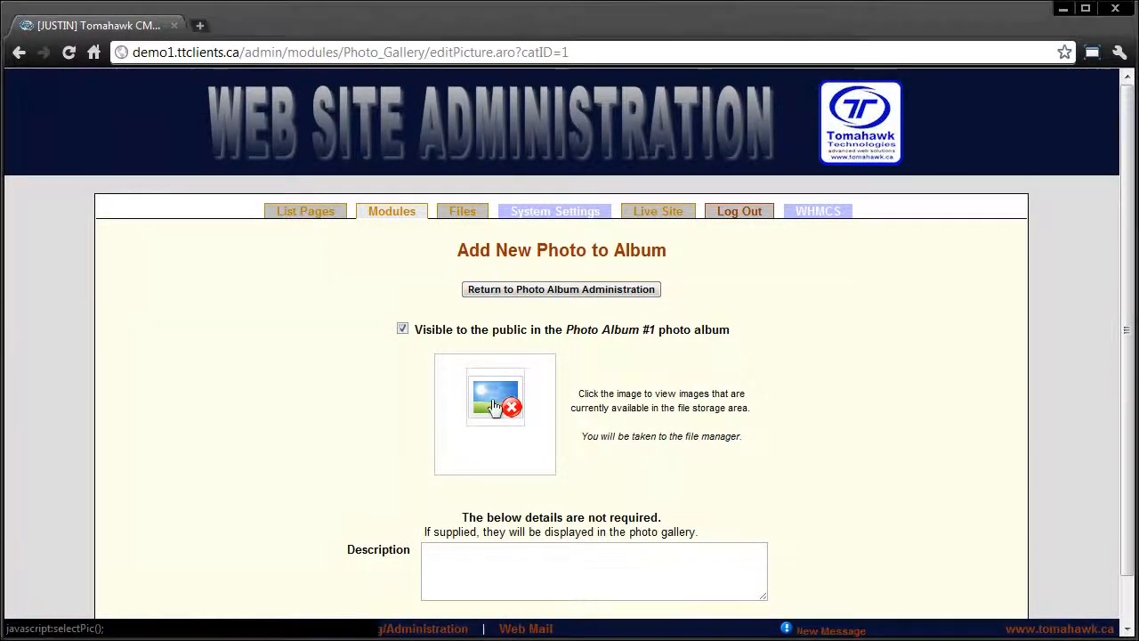
{"action": "scroll", "coordinate": [363, 470], "scroll_direction": "down", "scroll_amount": 3}
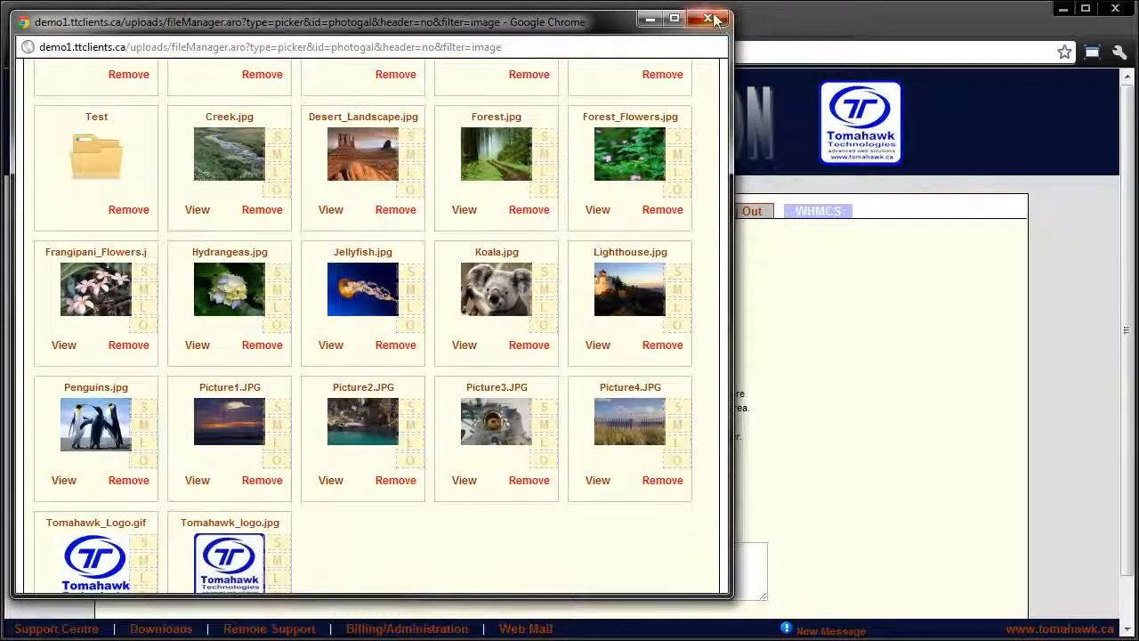
{"action": "left_click", "coordinate": [707, 18]}
{"action": "scroll", "coordinate": [480, 532], "scroll_direction": "down", "scroll_amount": 1}
{"action": "left_click", "coordinate": [609, 589]}
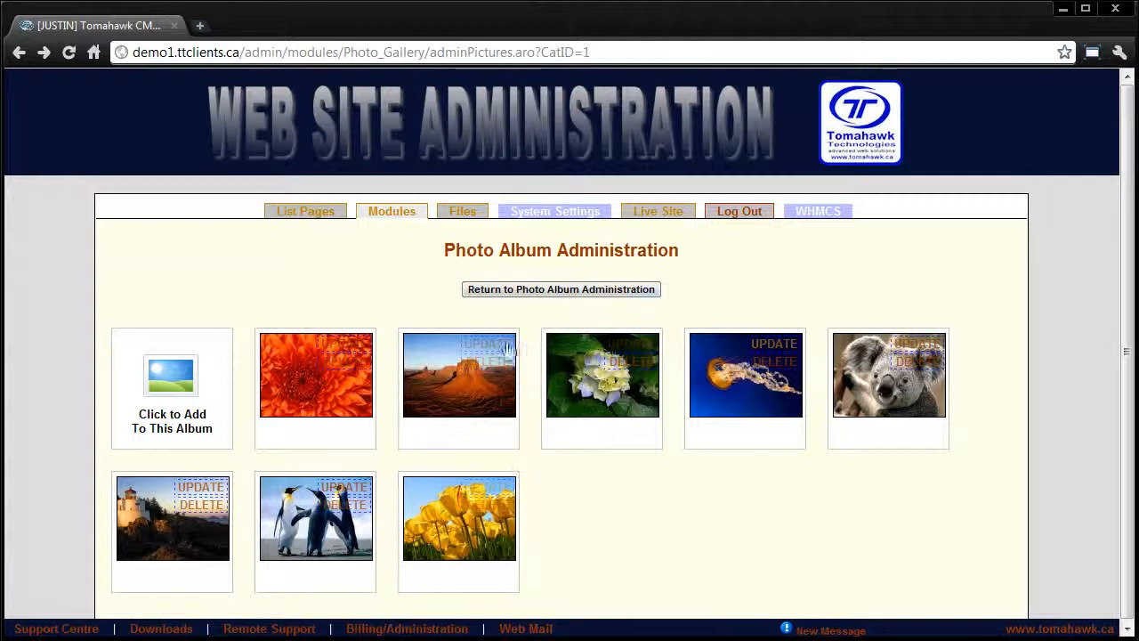
{"action": "left_click", "coordinate": [510, 292]}
- Create a new photo album named "Album Name" with the Standard Classic display mode
{"action": "scroll", "coordinate": [712, 453], "scroll_direction": "down", "scroll_amount": 1}
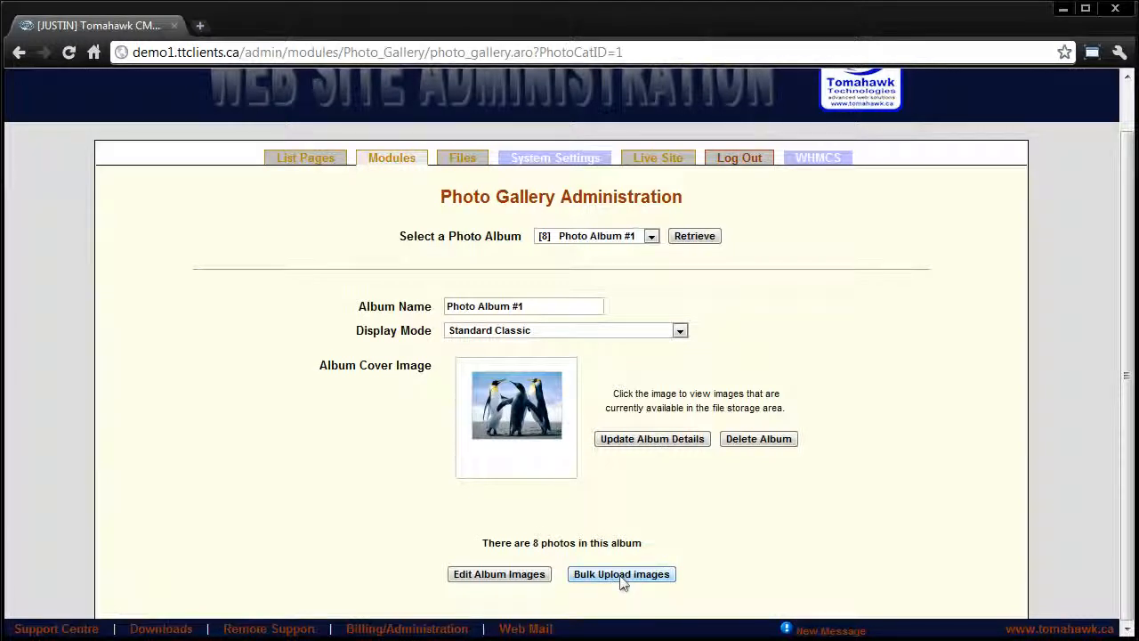
{"action": "left_click", "coordinate": [605, 237]}
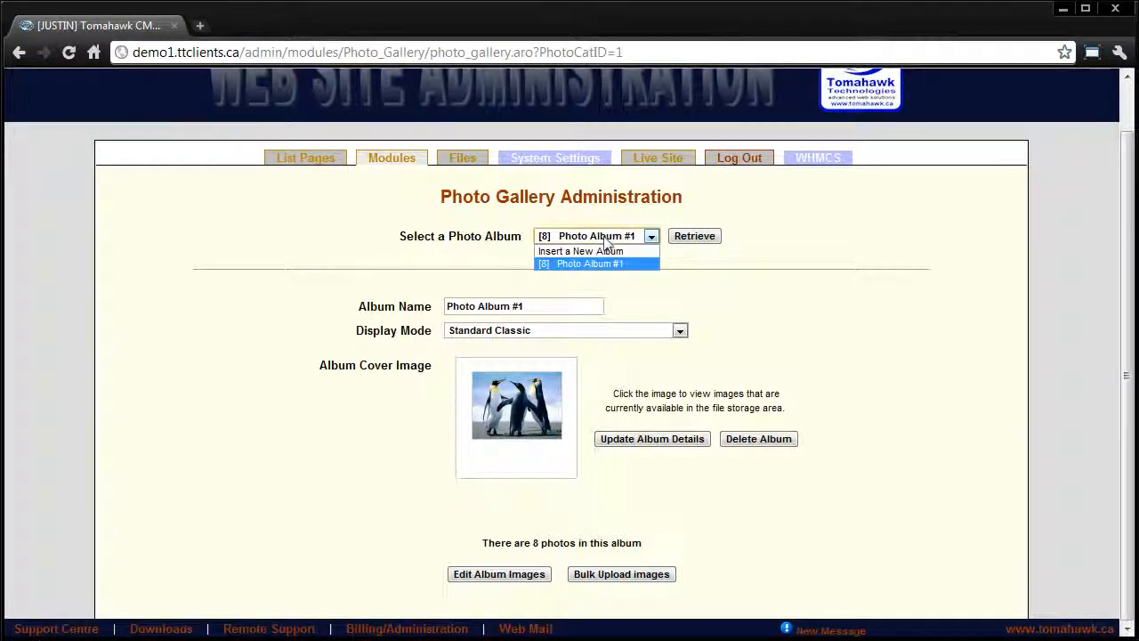
{"action": "left_click", "coordinate": [570, 252]}
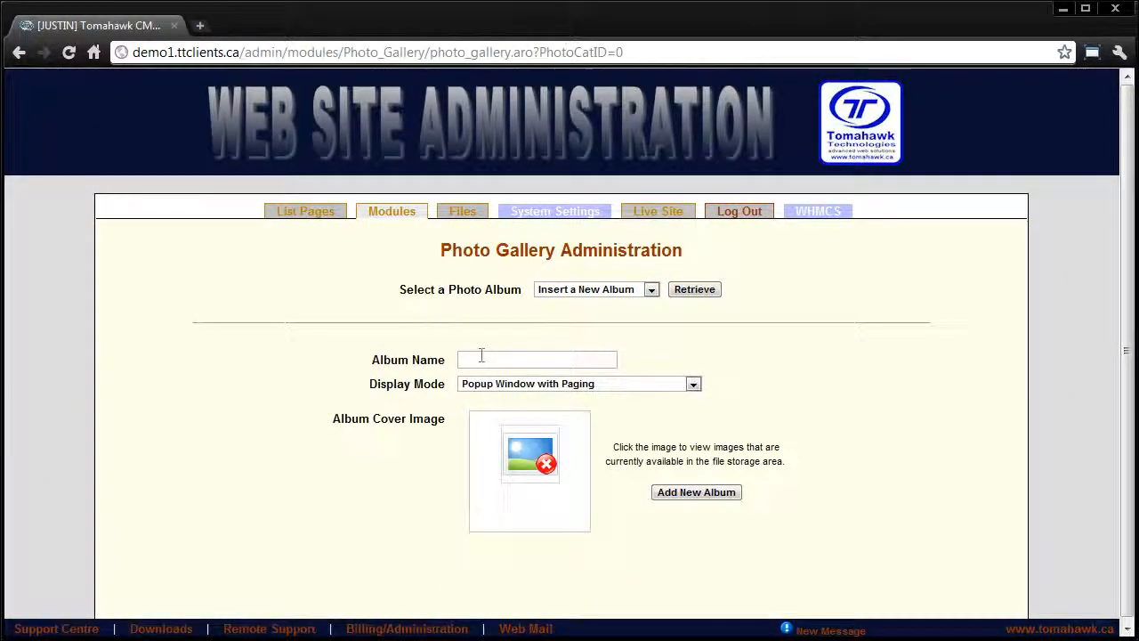
{"action": "left_click", "coordinate": [481, 358]}
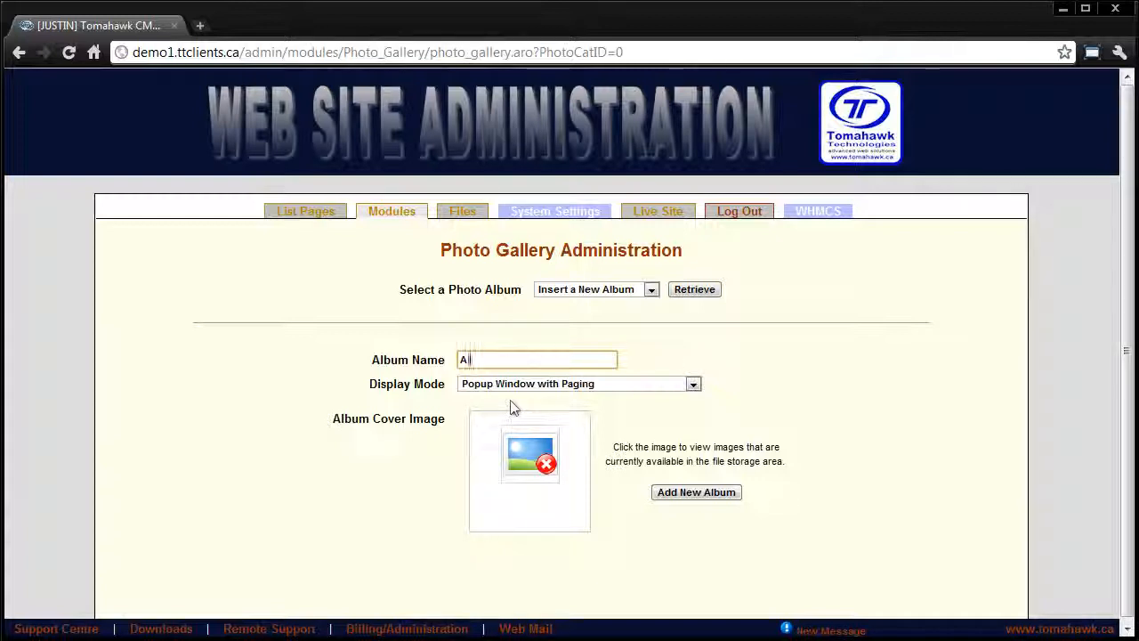
{"action": "type", "text": "Album"}
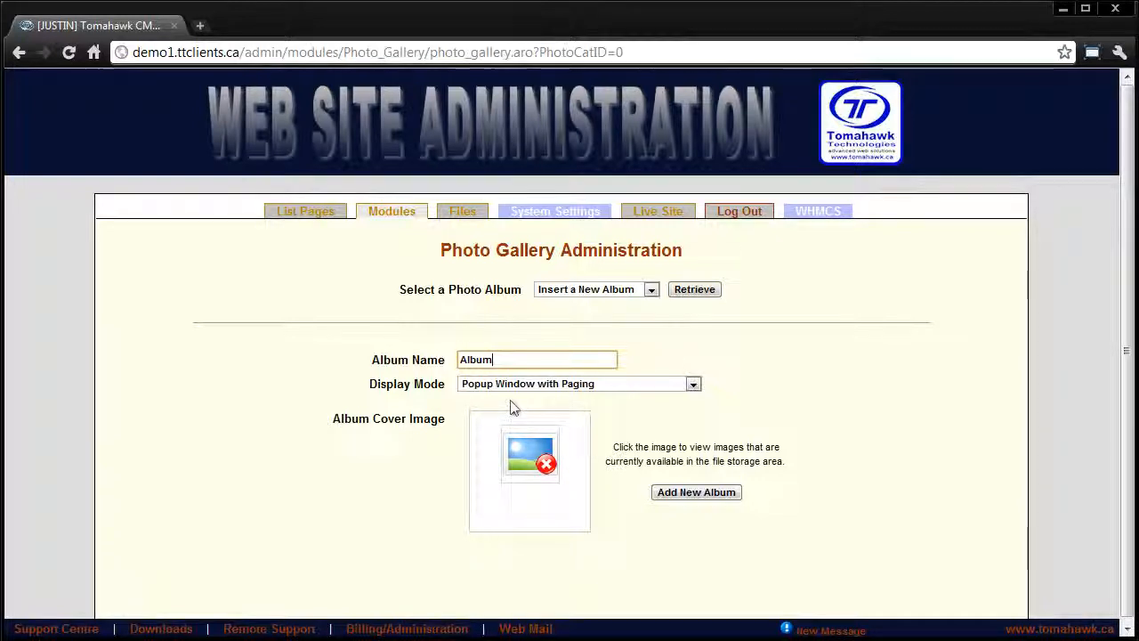
{"action": "type", "text": " Name"}
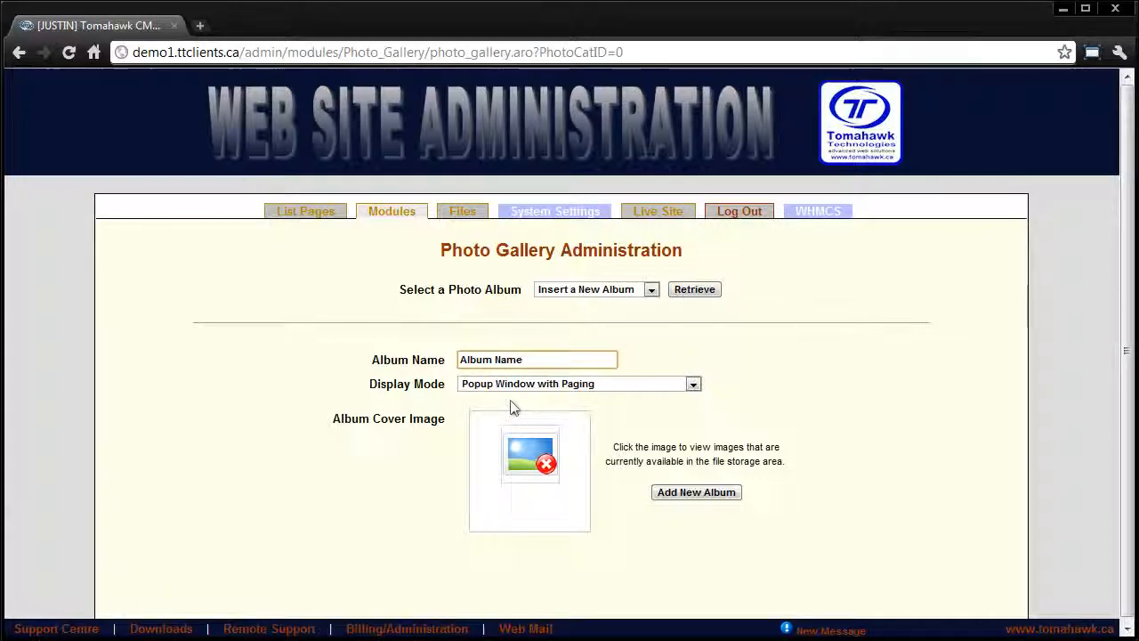
{"action": "left_click", "coordinate": [519, 384]}
{"action": "left_click", "coordinate": [519, 423]}
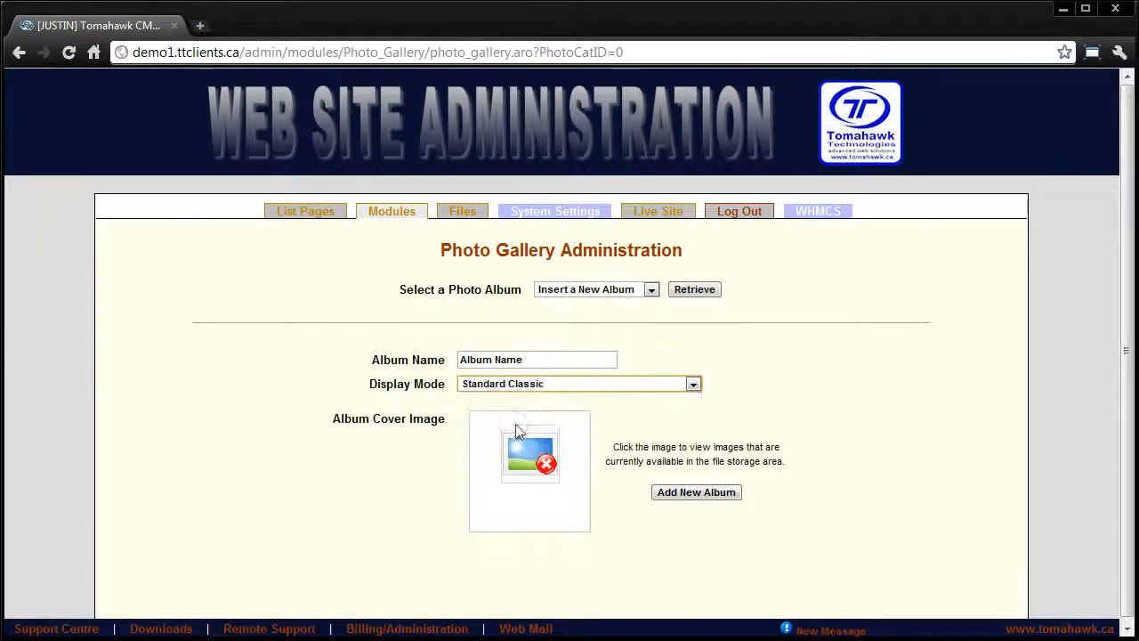
{"action": "left_click", "coordinate": [645, 416]}
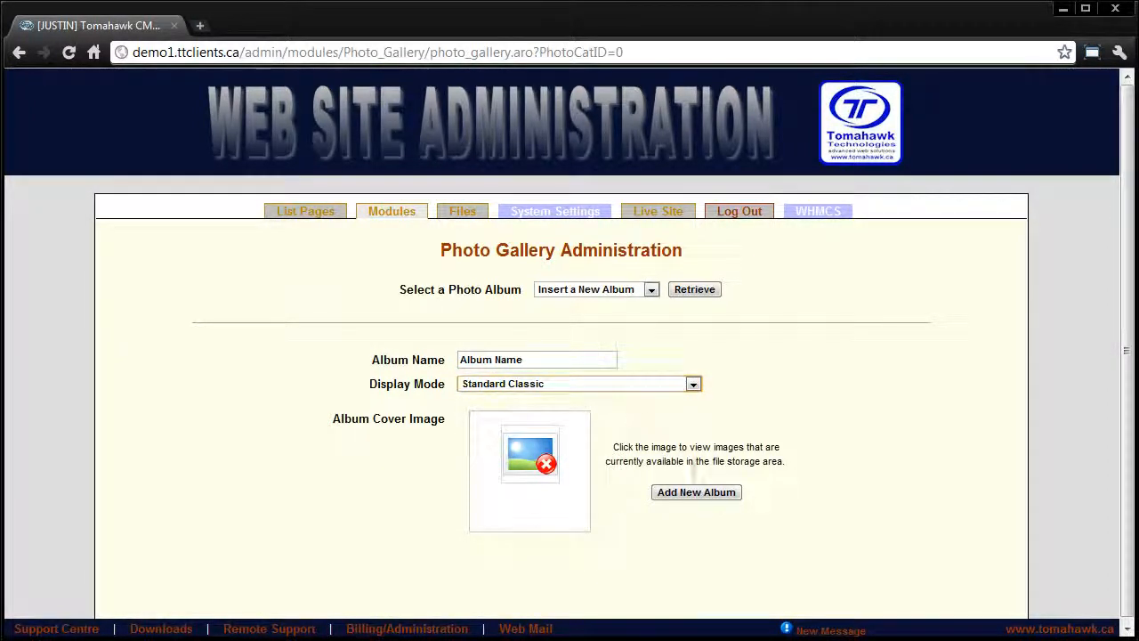
{"action": "left_click", "coordinate": [691, 492]}
- Queue image1 through image5 from the Gallery2 folder for bulk upload to the new album
{"action": "scroll", "coordinate": [712, 498], "scroll_direction": "down", "scroll_amount": 1}
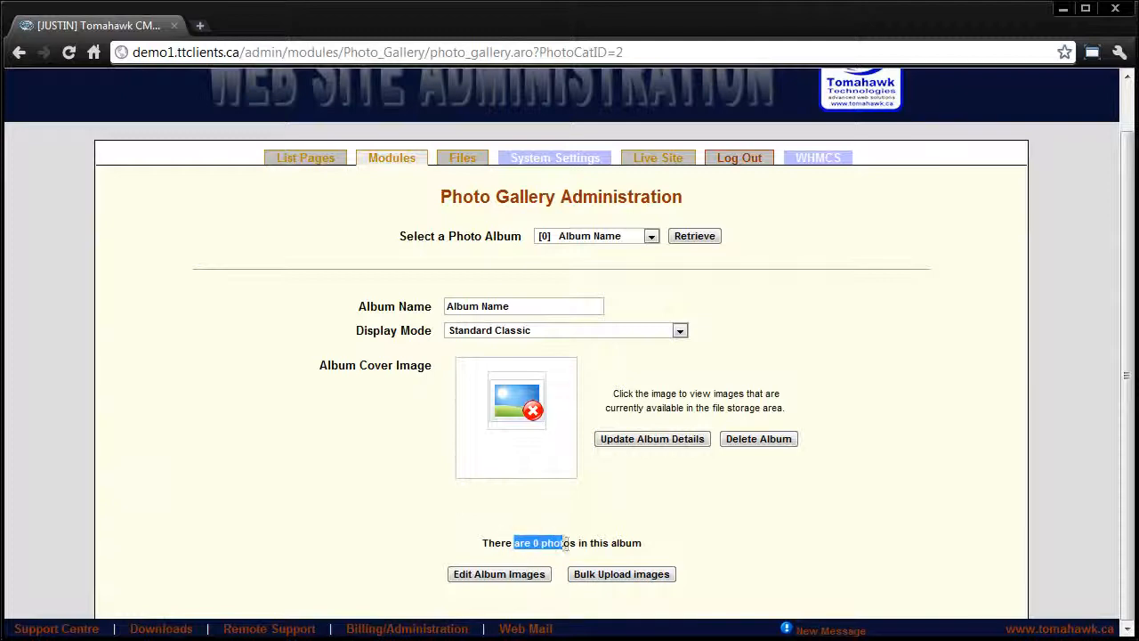
{"action": "left_click", "coordinate": [623, 544]}
{"action": "left_click", "coordinate": [623, 576]}
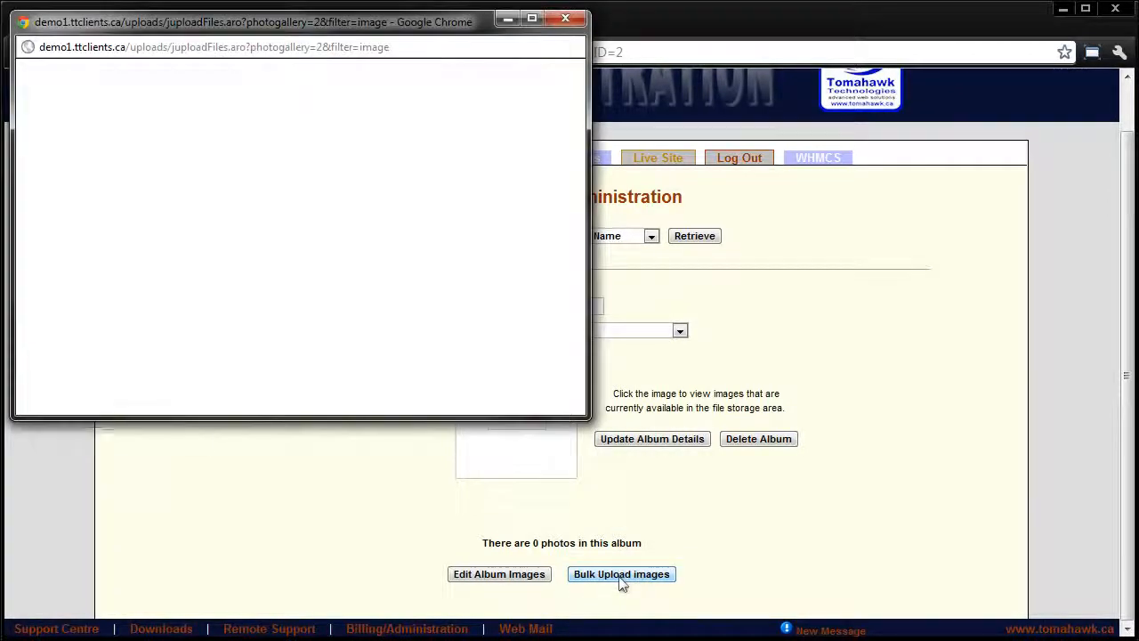
{"action": "left_click", "coordinate": [574, 610]}
{"action": "double_click", "coordinate": [904, 162]}
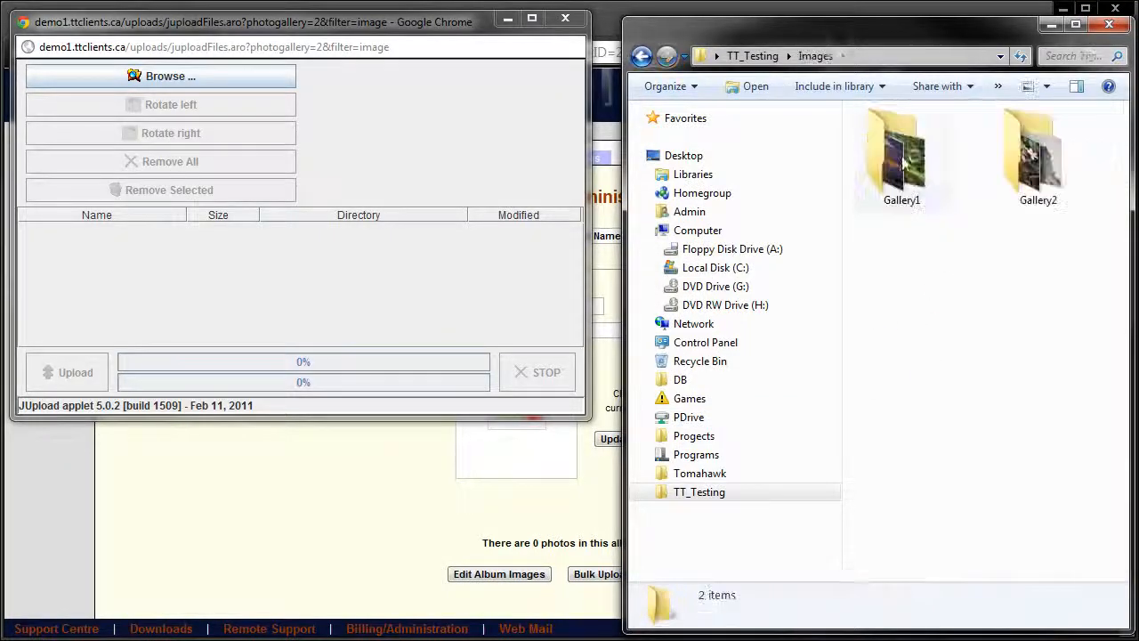
{"action": "double_click", "coordinate": [1050, 169]}
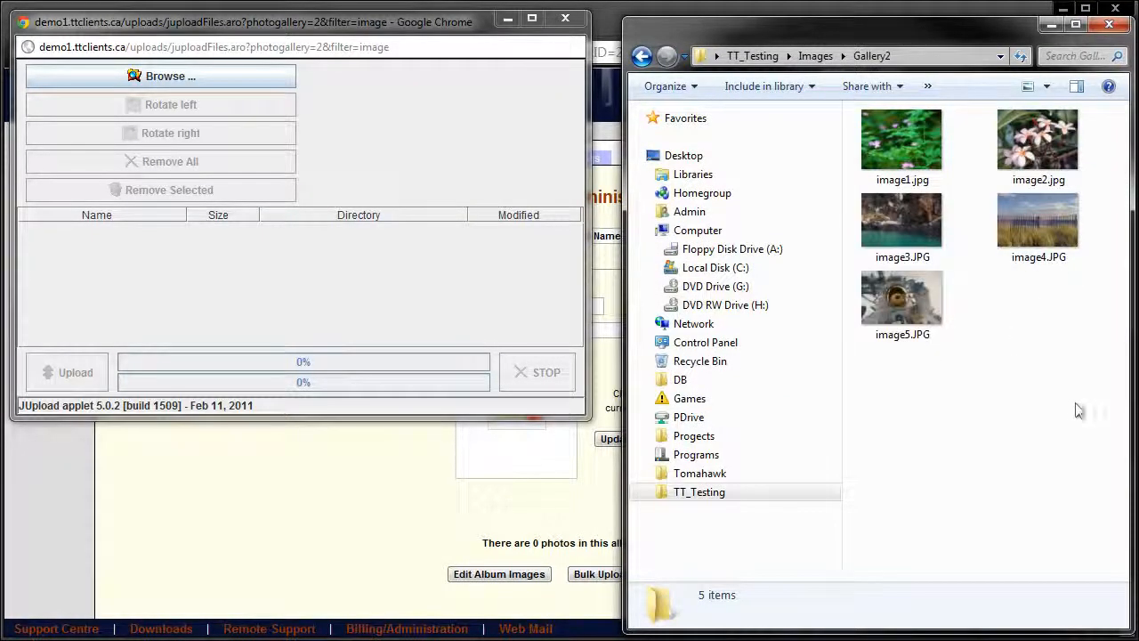
{"action": "left_click_drag", "start_coordinate": [1076, 409], "coordinate": [377, 303]}
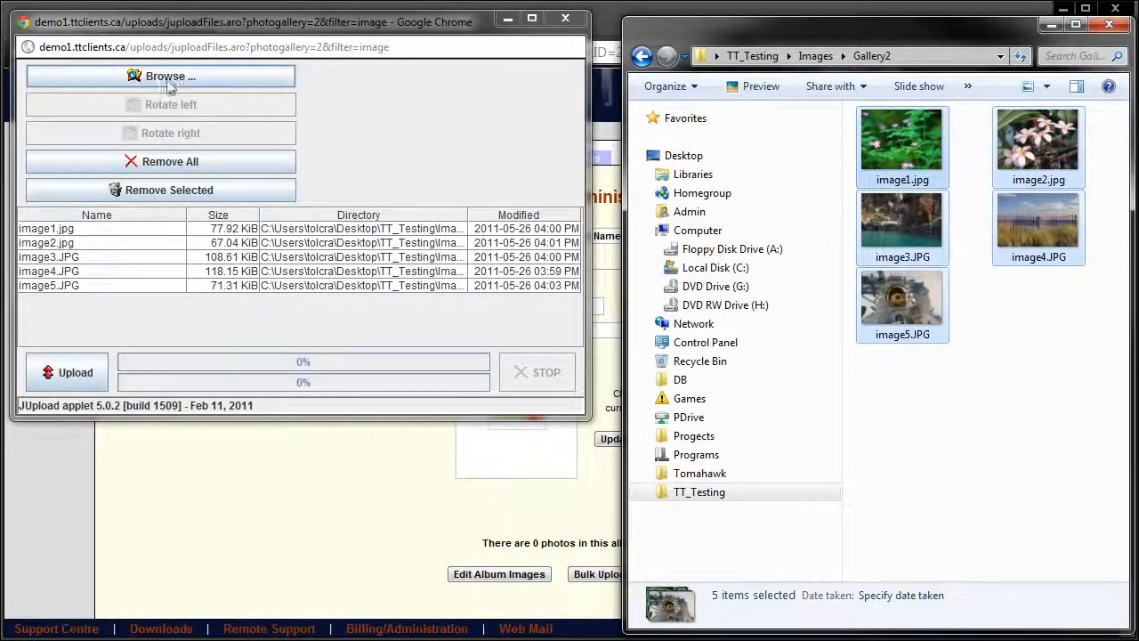
- Preview some of the queued images, upload the whole queue and go back to the gallery administration page
{"action": "left_click", "coordinate": [87, 331]}
{"action": "left_click", "coordinate": [93, 286]}
{"action": "left_click", "coordinate": [79, 258]}
{"action": "left_click", "coordinate": [94, 286]}
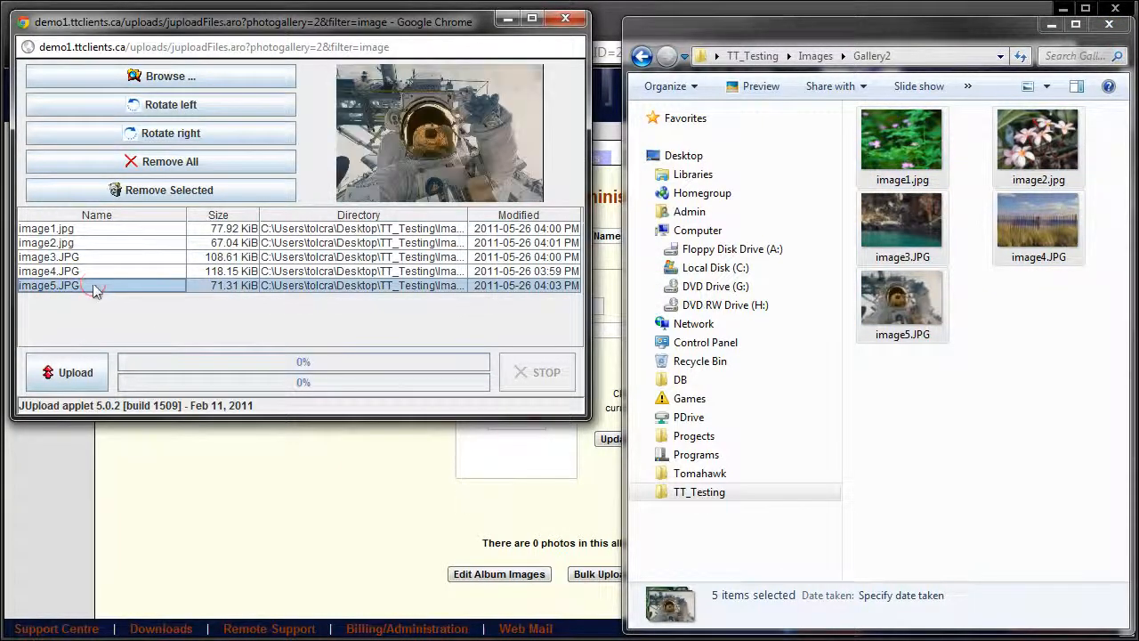
{"action": "left_click", "coordinate": [67, 371]}
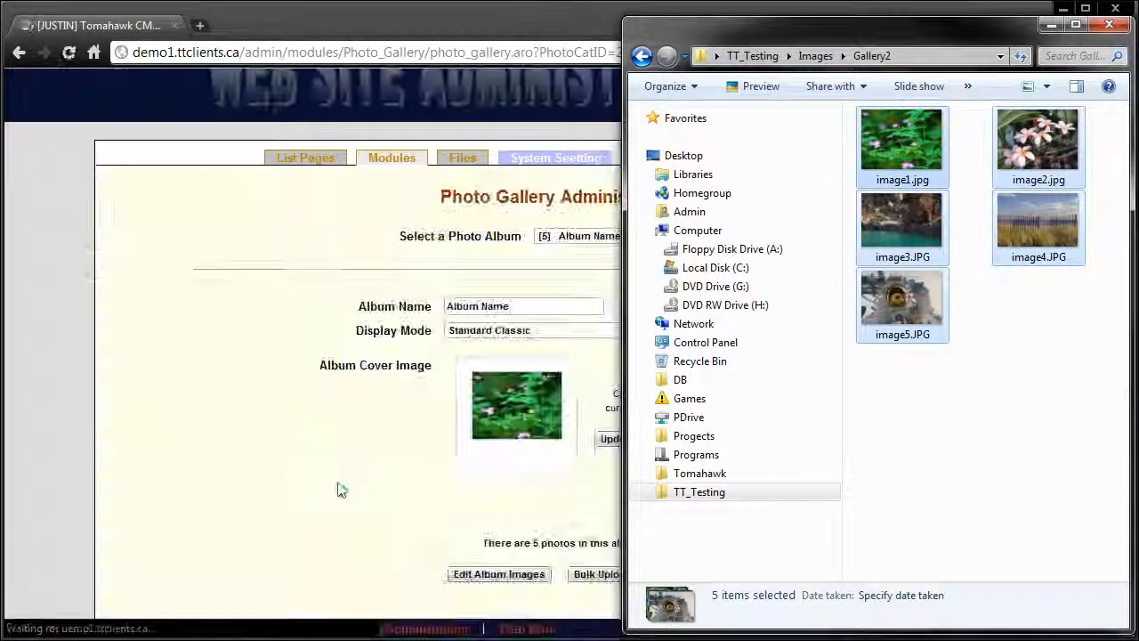
{"action": "left_click", "coordinate": [327, 478]}
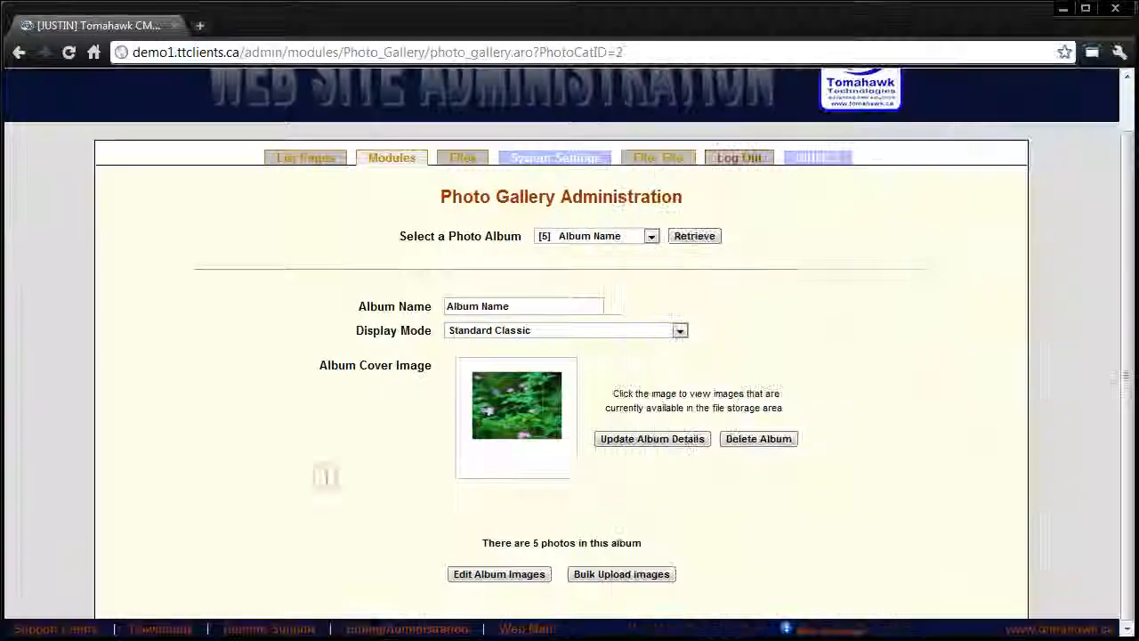
- Check the new album's photo count and uploaded images, then return to the gallery administration page
{"action": "left_click_drag", "start_coordinate": [513, 544], "coordinate": [625, 544]}
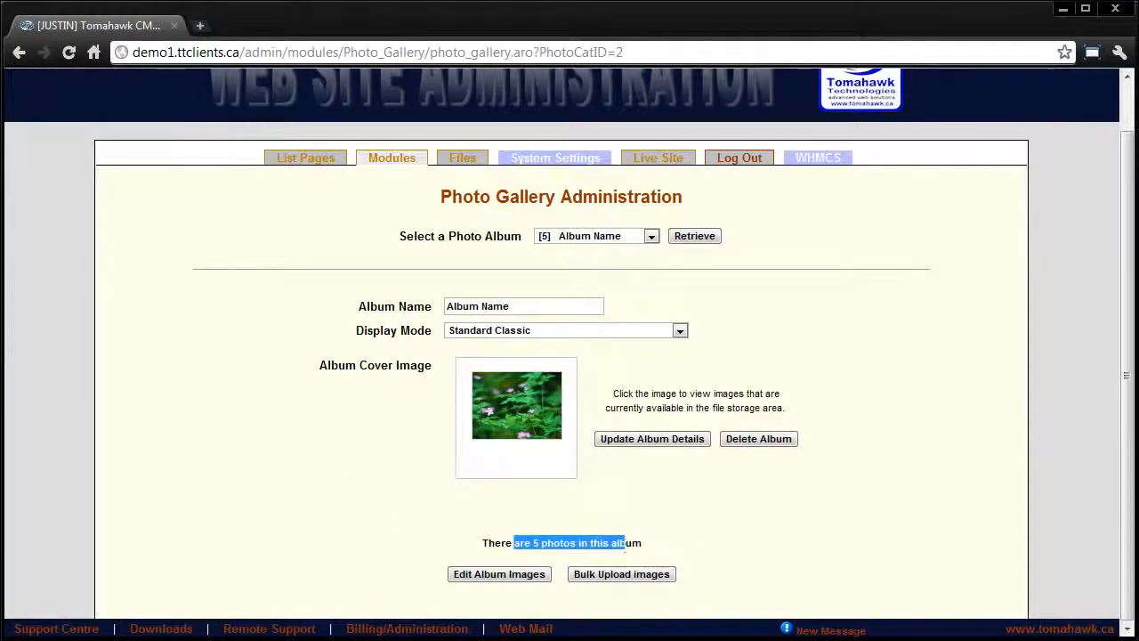
{"action": "left_click", "coordinate": [516, 577]}
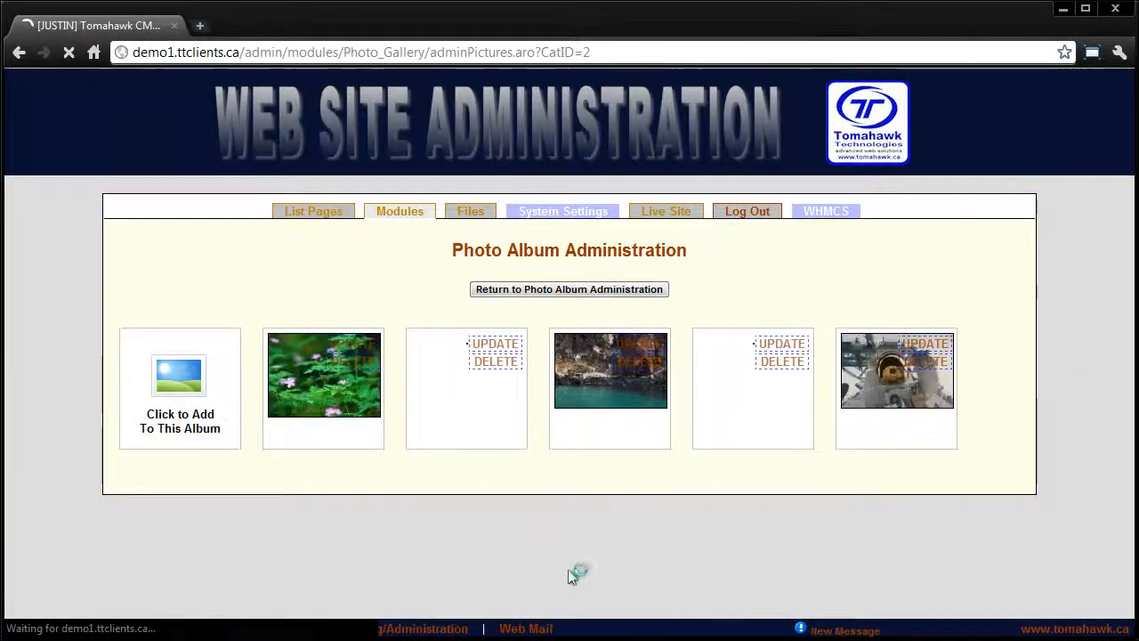
{"action": "left_click", "coordinate": [543, 289]}
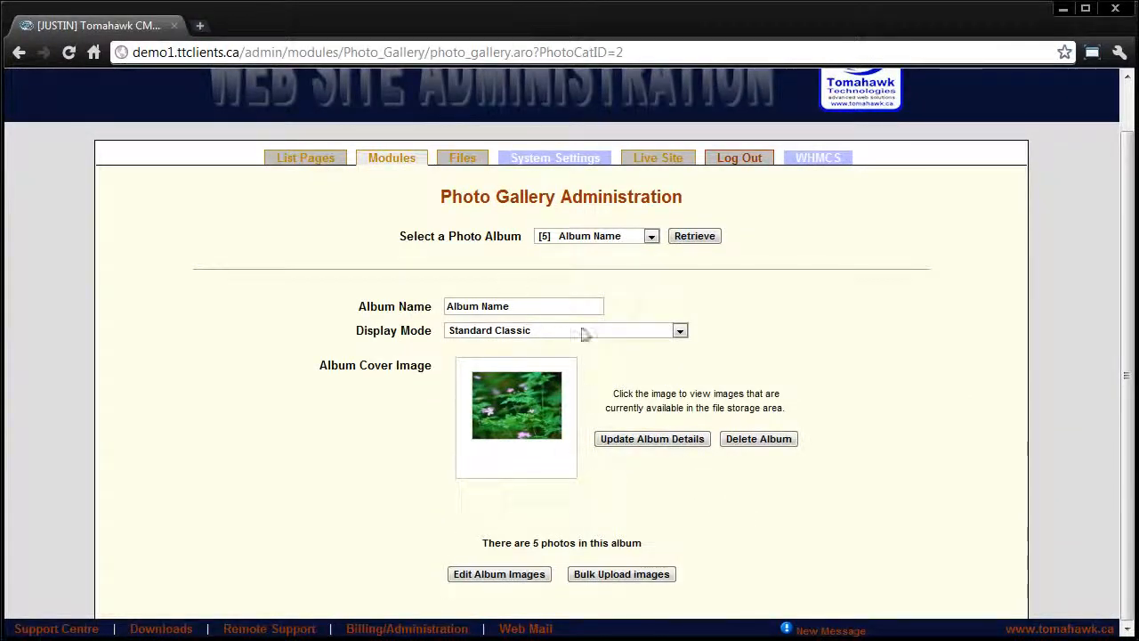
- Open Photo_Gallery_Page from the Modules group of the site's page list for editing
{"action": "scroll", "coordinate": [545, 461], "scroll_direction": "up", "scroll_amount": 1}
{"action": "scroll", "coordinate": [773, 458], "scroll_direction": "down", "scroll_amount": 1}
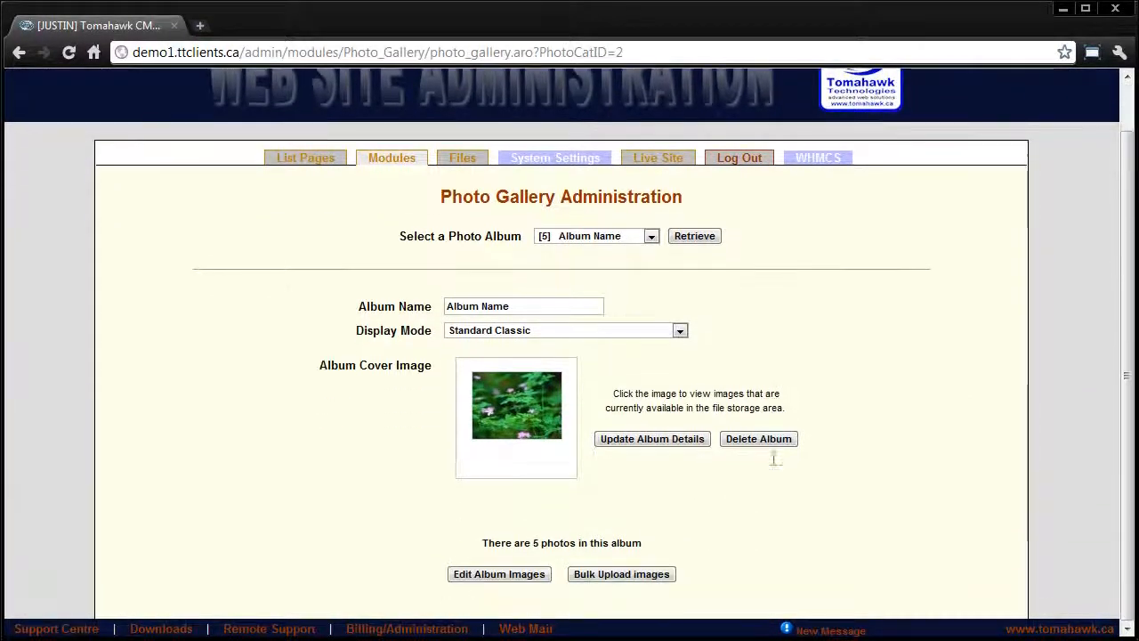
{"action": "left_click", "coordinate": [297, 162]}
{"action": "scroll", "coordinate": [325, 333], "scroll_direction": "down", "scroll_amount": 4}
{"action": "scroll", "coordinate": [326, 334], "scroll_direction": "down", "scroll_amount": 4}
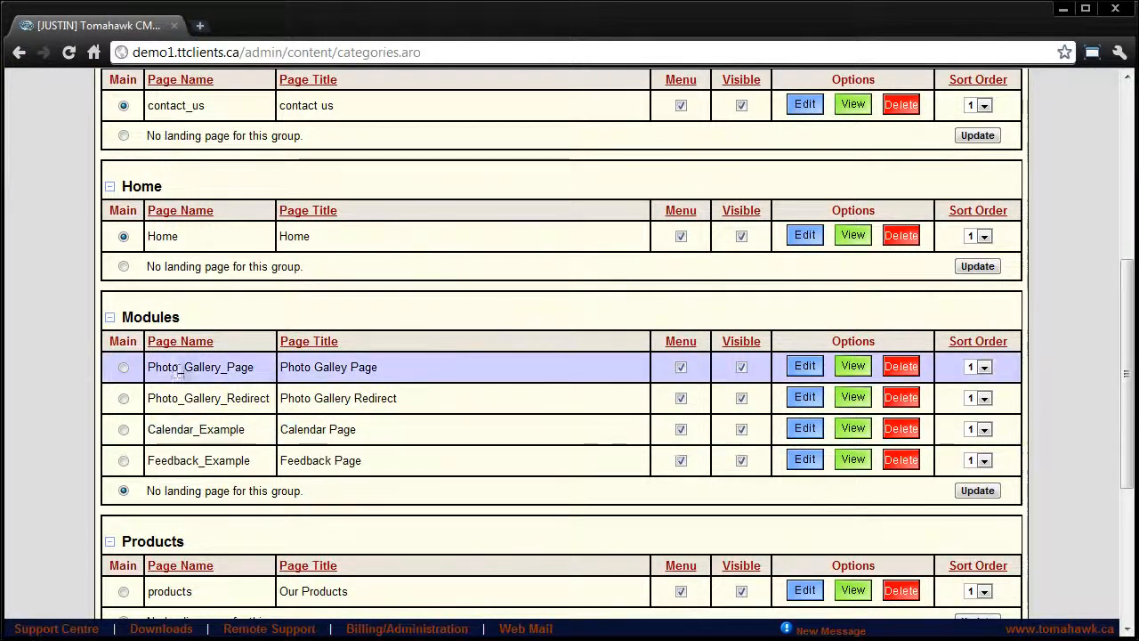
{"action": "left_click", "coordinate": [805, 365]}
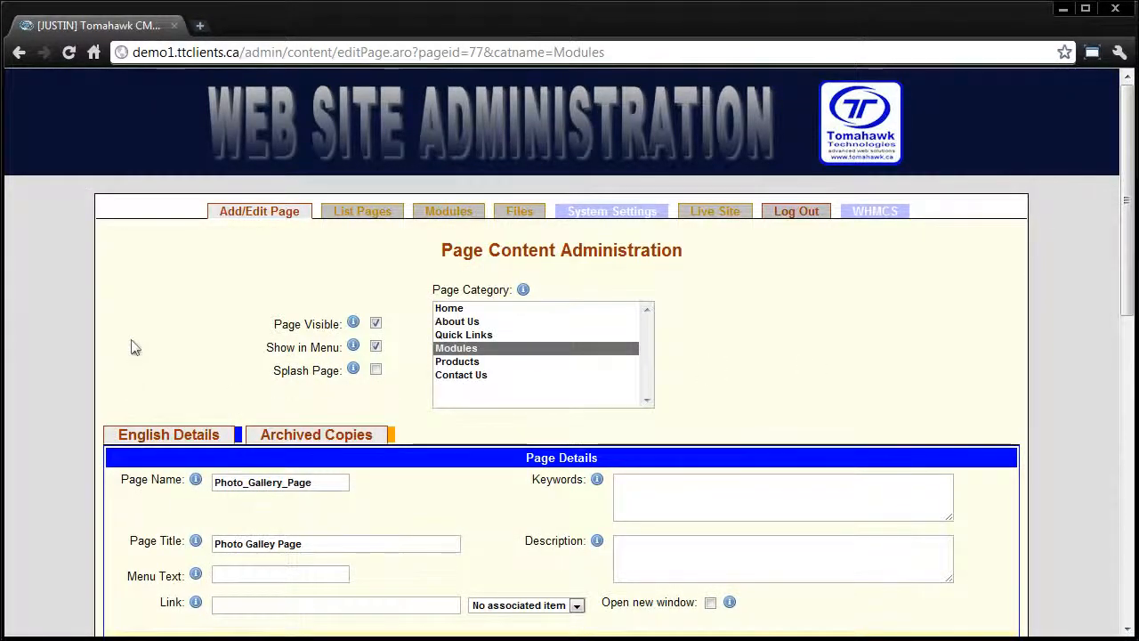
{"action": "scroll", "coordinate": [133, 348], "scroll_direction": "down", "scroll_amount": 8}
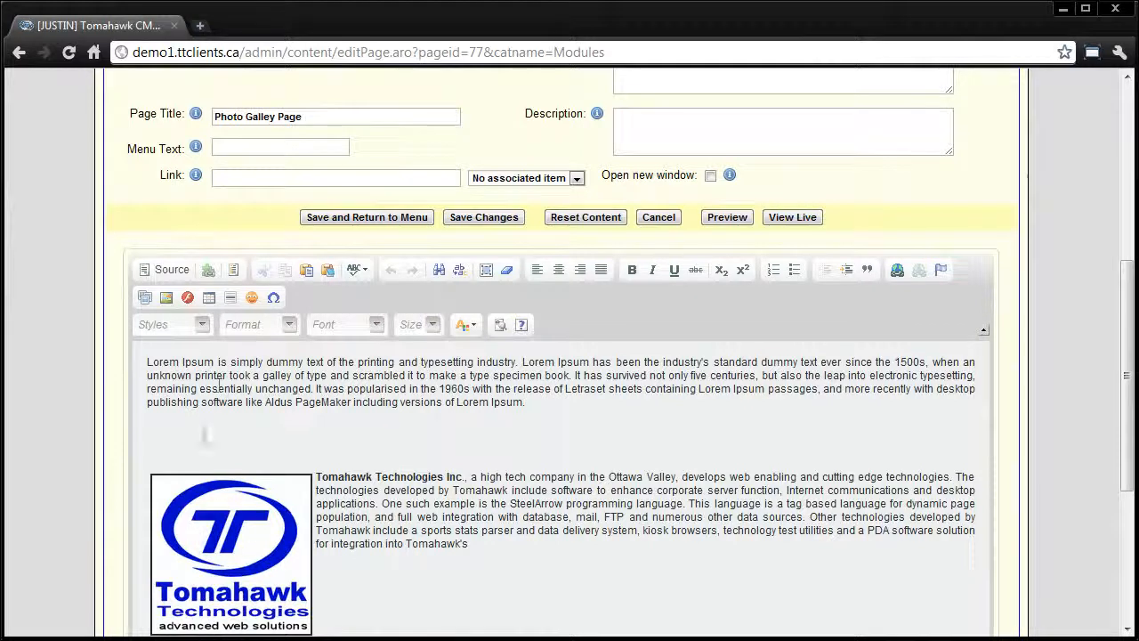
- Insert the "Album Name" photo gallery module token below the first paragraph of the page content and save the changes
{"action": "left_click", "coordinate": [183, 436]}
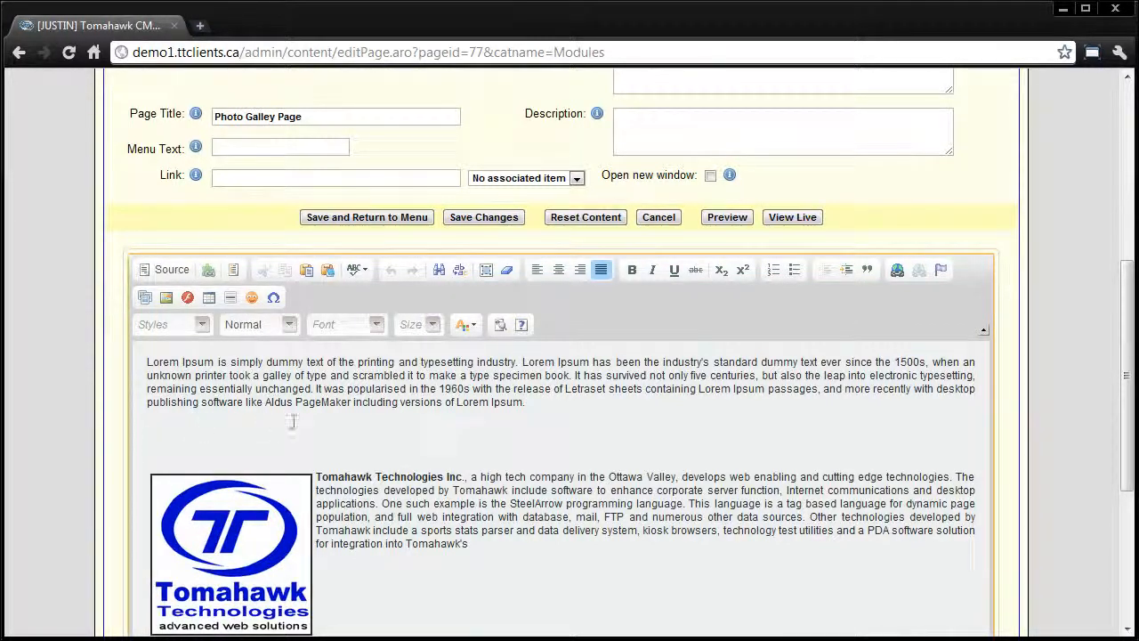
{"action": "left_click", "coordinate": [208, 271]}
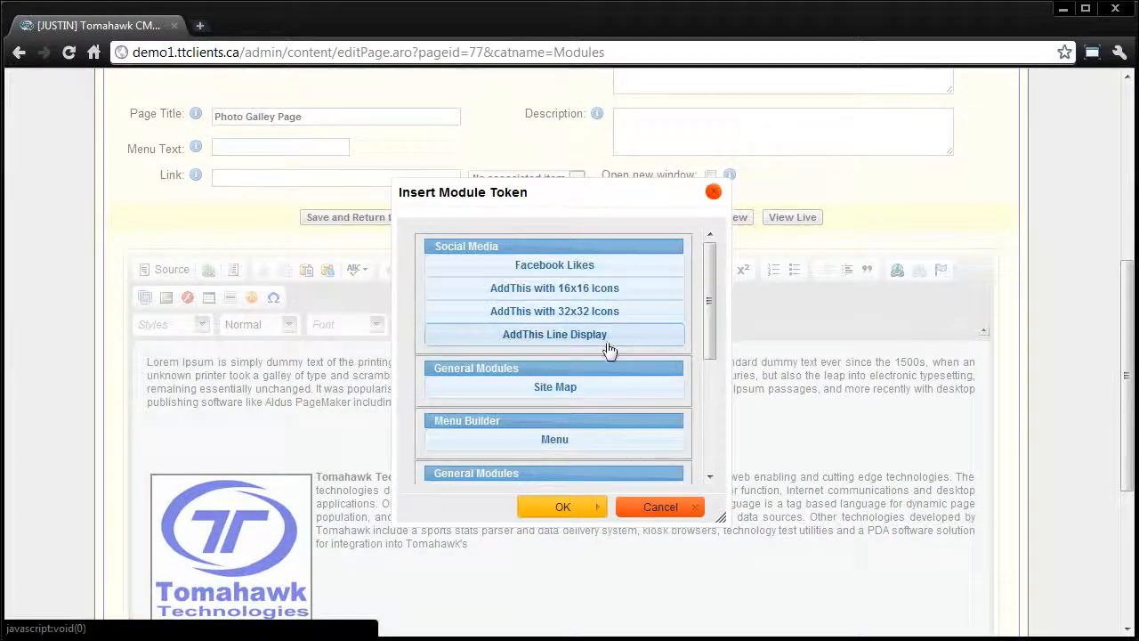
{"action": "scroll", "coordinate": [609, 350], "scroll_direction": "down", "scroll_amount": 4}
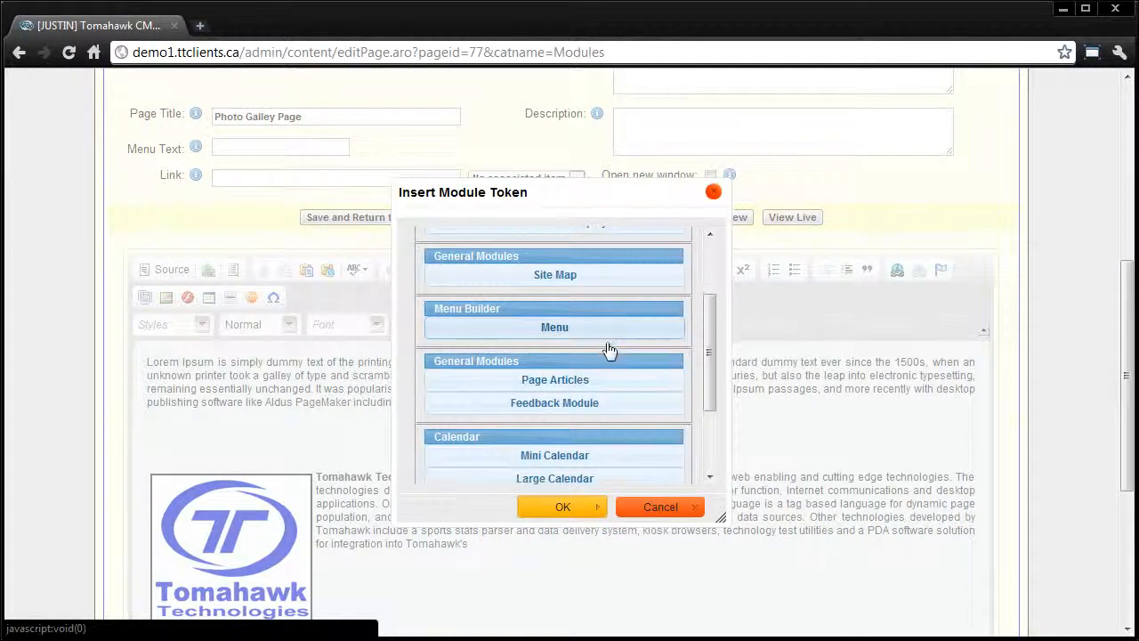
{"action": "scroll", "coordinate": [610, 349], "scroll_direction": "down", "scroll_amount": 1}
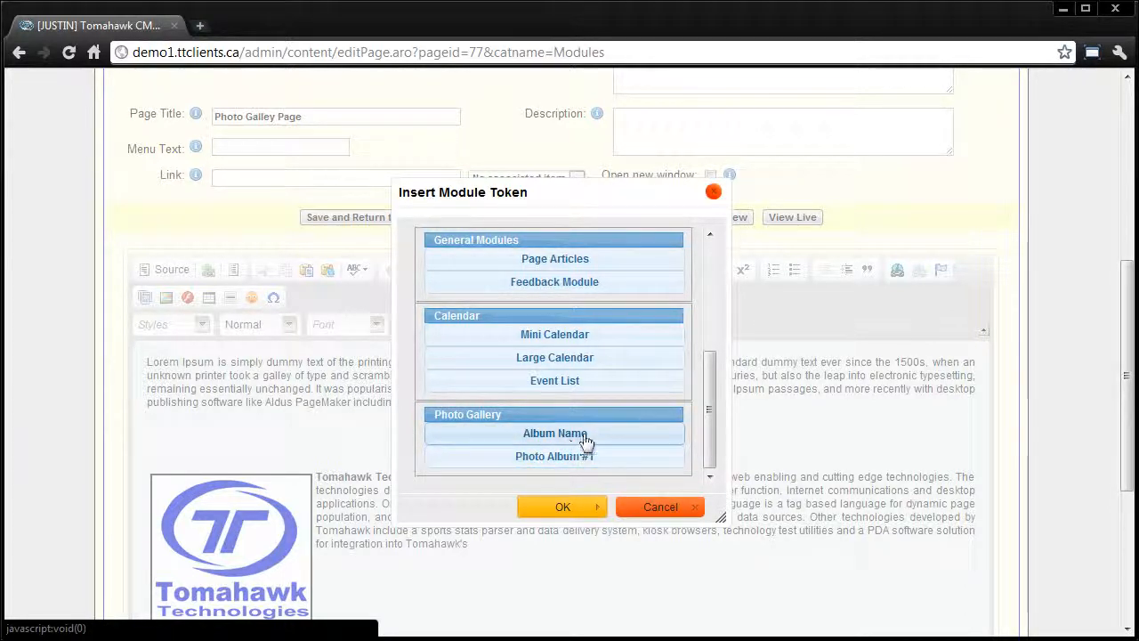
{"action": "left_click", "coordinate": [554, 437]}
{"action": "left_click", "coordinate": [582, 506]}
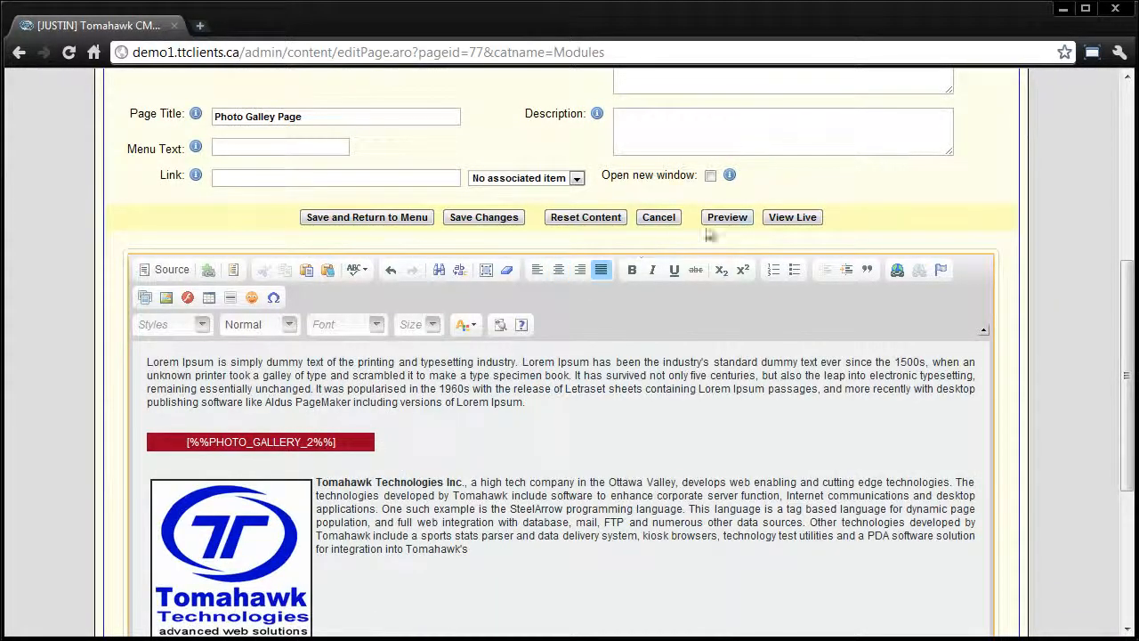
{"action": "left_click", "coordinate": [480, 218]}
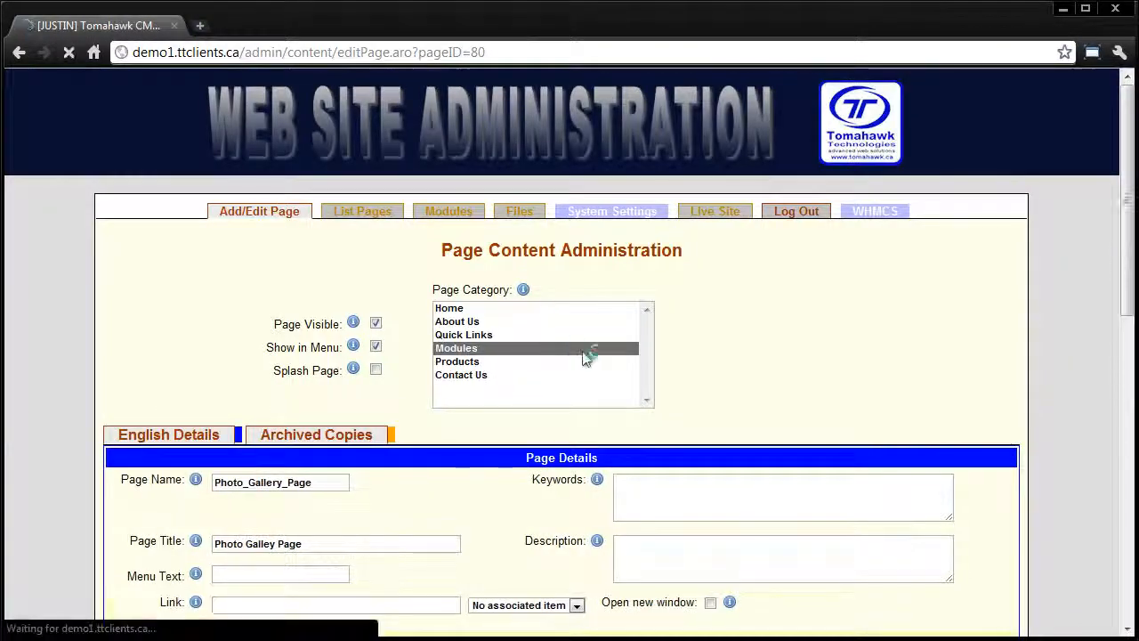
- View the live gallery page and browse enlarged versions of the album's images, closing the viewer when done
{"action": "scroll", "coordinate": [621, 399], "scroll_direction": "down", "scroll_amount": 2}
{"action": "left_click", "coordinate": [792, 431]}
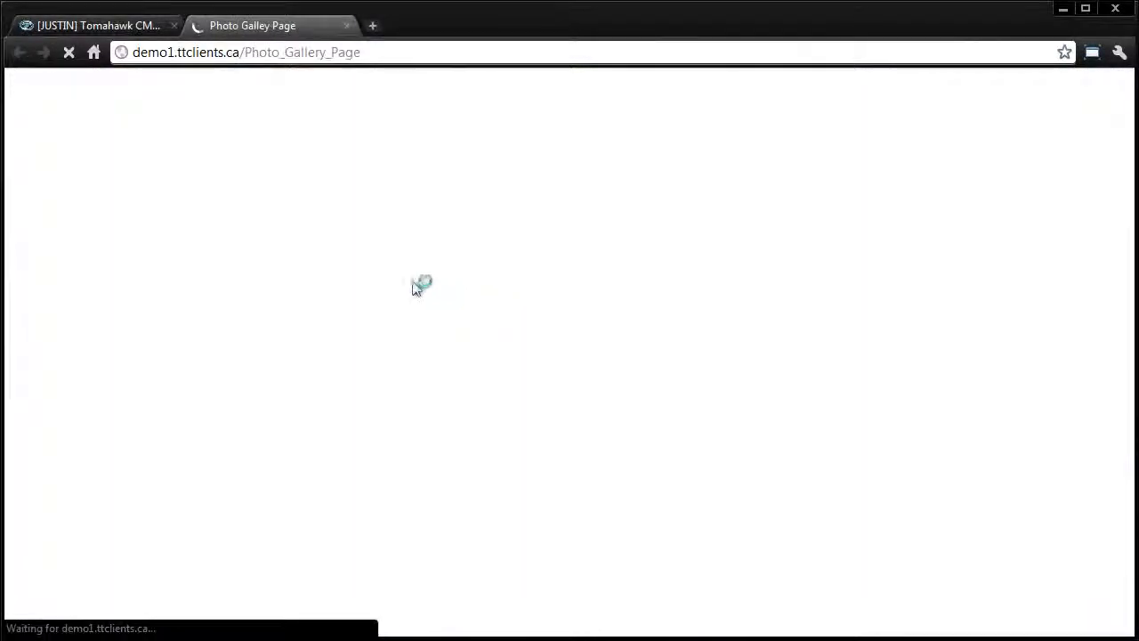
{"action": "scroll", "coordinate": [244, 452], "scroll_direction": "down", "scroll_amount": 2}
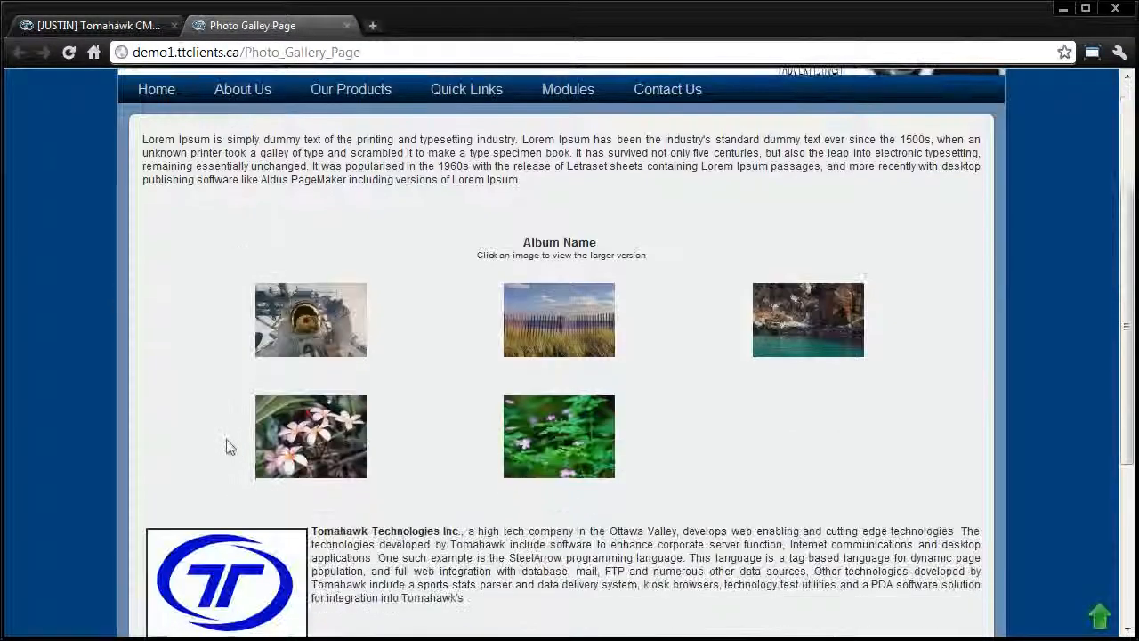
{"action": "left_click", "coordinate": [322, 349]}
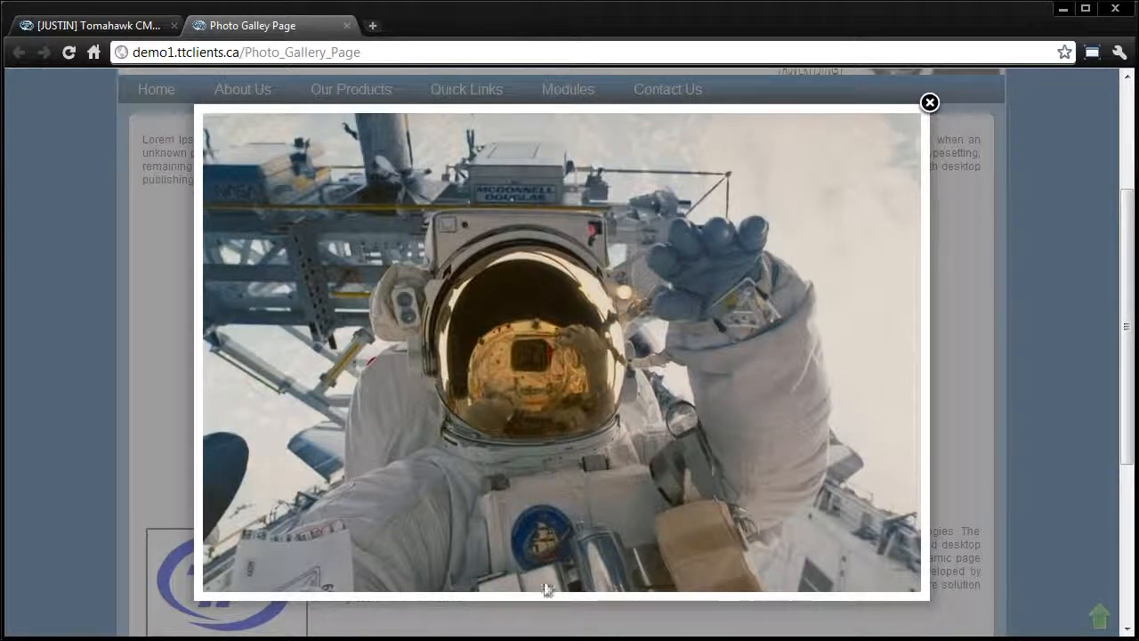
{"action": "left_click", "coordinate": [930, 102]}
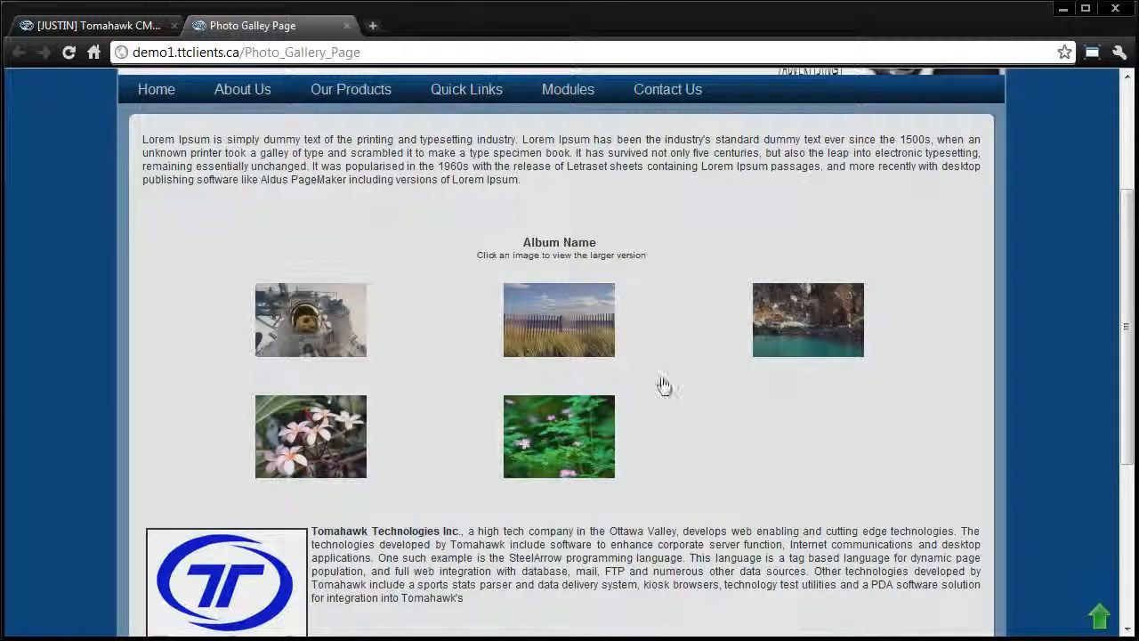
{"action": "left_click", "coordinate": [578, 338]}
{"action": "scroll", "coordinate": [601, 375], "scroll_direction": "down", "scroll_amount": 1}
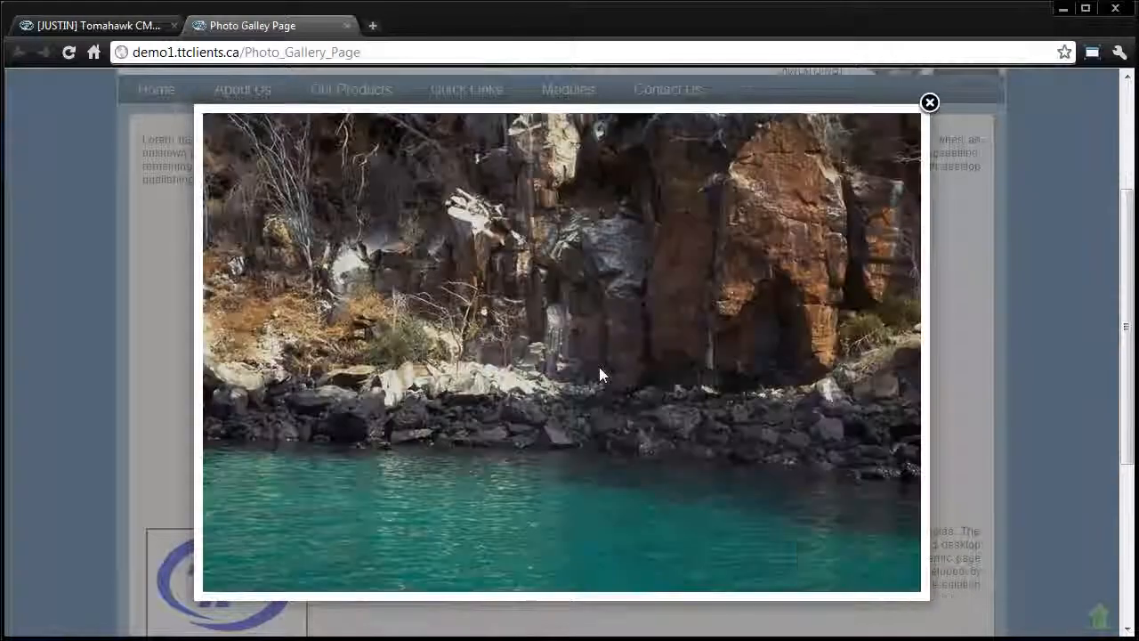
{"action": "scroll", "coordinate": [600, 375], "scroll_direction": "up", "scroll_amount": 2}
{"action": "scroll", "coordinate": [599, 366], "scroll_direction": "down", "scroll_amount": 1}
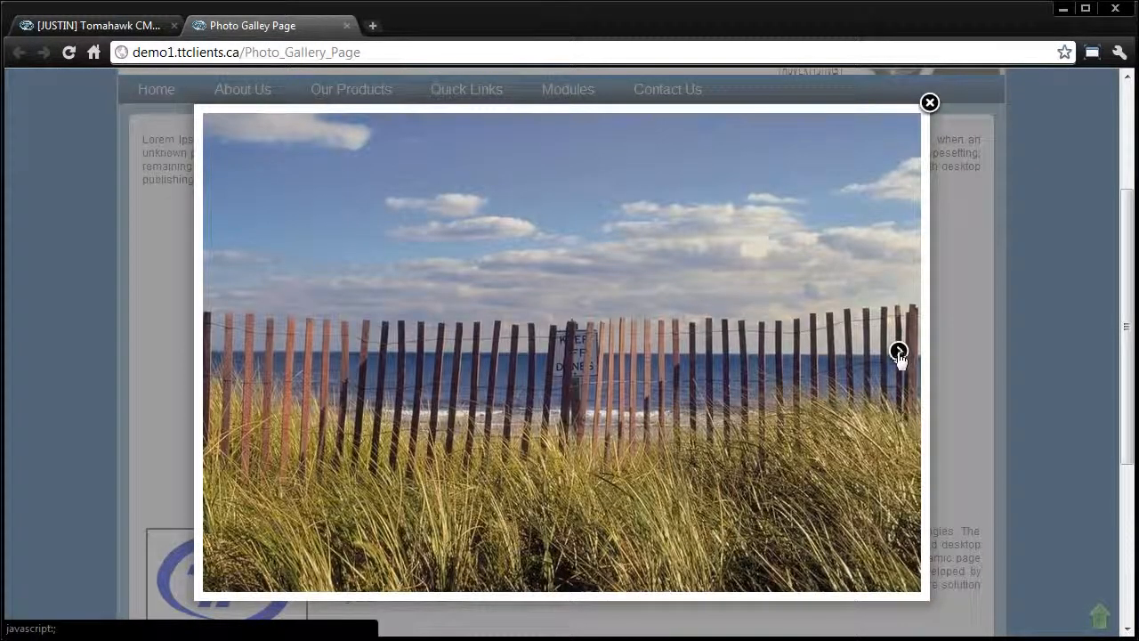
{"action": "left_click", "coordinate": [929, 105]}
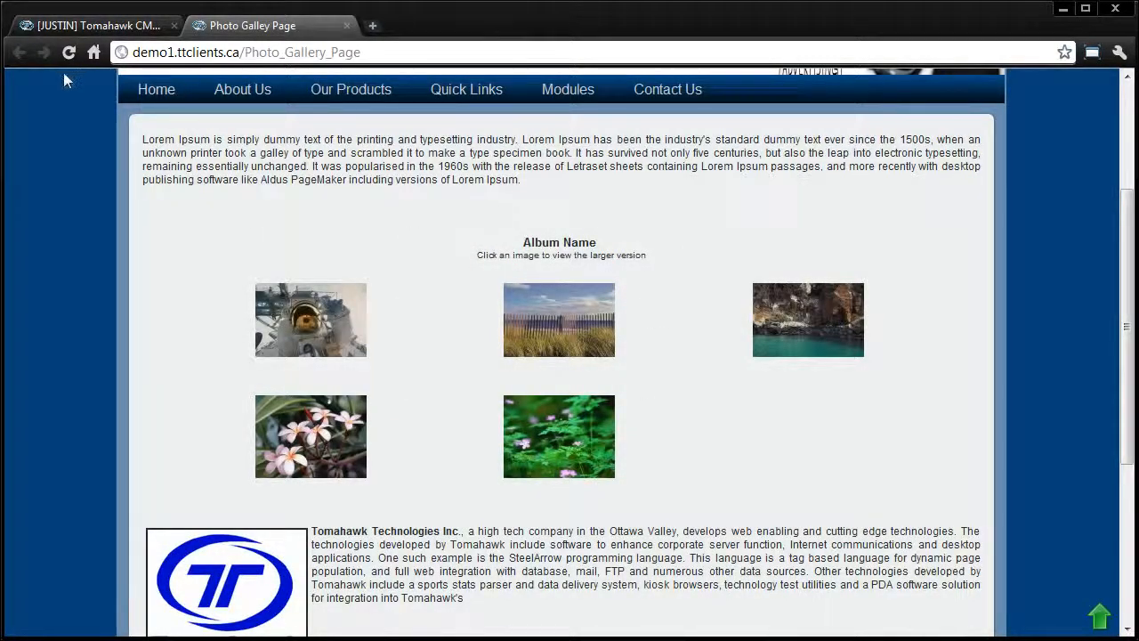
- Return to the site administration and retrieve the "Album Name" album in the Photo Gallery module
{"action": "left_click", "coordinate": [89, 25]}
{"action": "scroll", "coordinate": [447, 295], "scroll_direction": "up", "scroll_amount": 3}
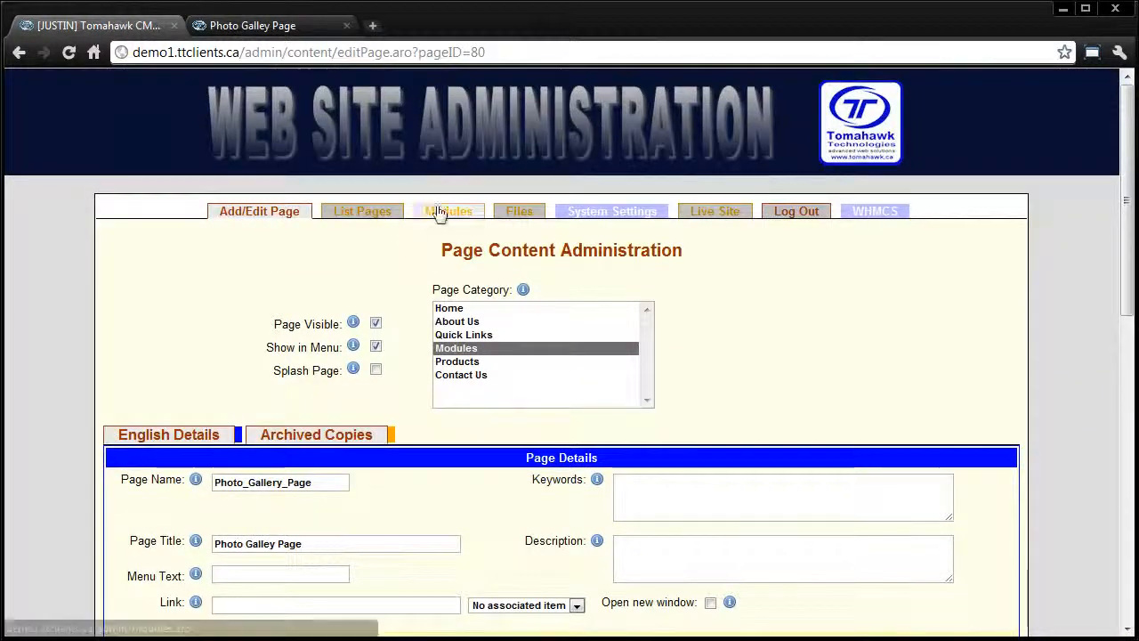
{"action": "left_click", "coordinate": [438, 214]}
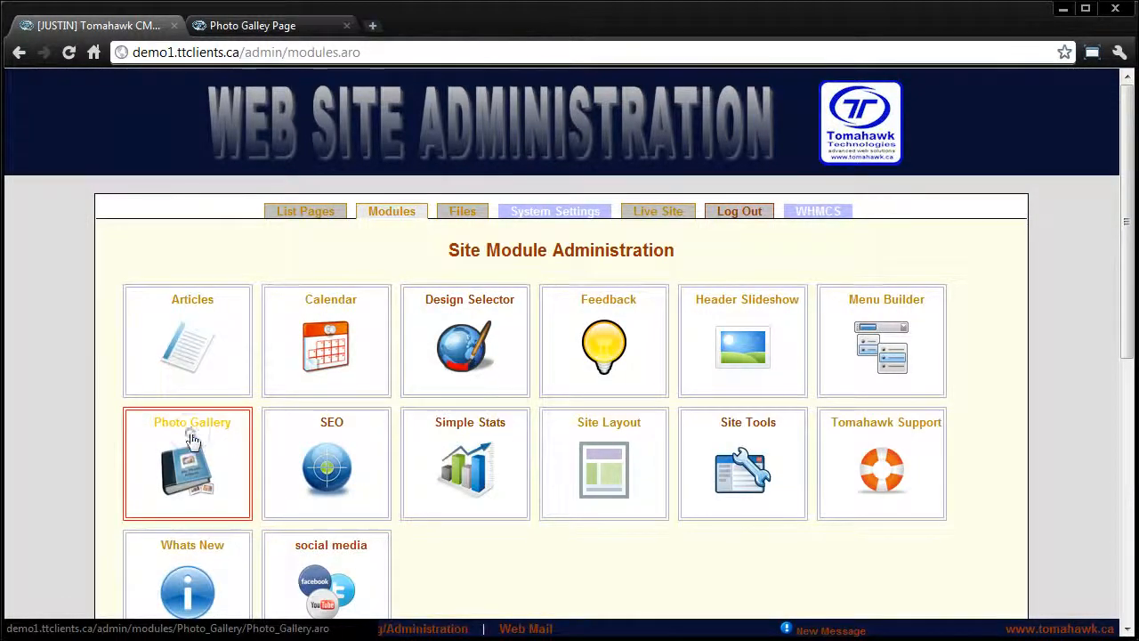
{"action": "left_click", "coordinate": [192, 440]}
{"action": "left_click", "coordinate": [552, 289]}
{"action": "left_click", "coordinate": [585, 329]}
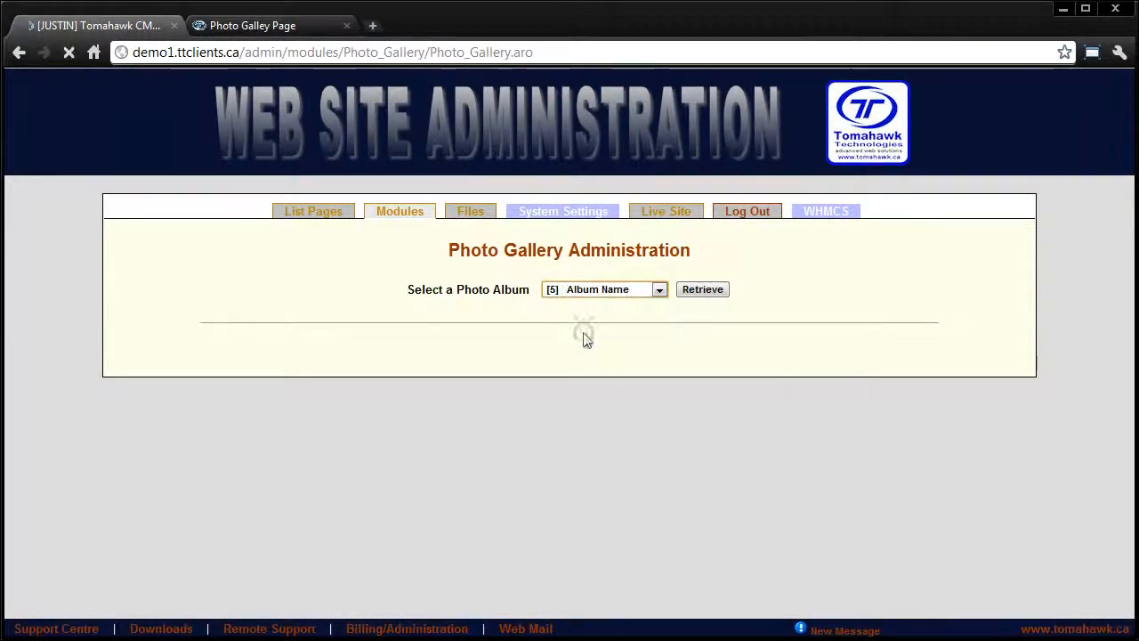
{"action": "scroll", "coordinate": [635, 475], "scroll_direction": "down", "scroll_amount": 1}
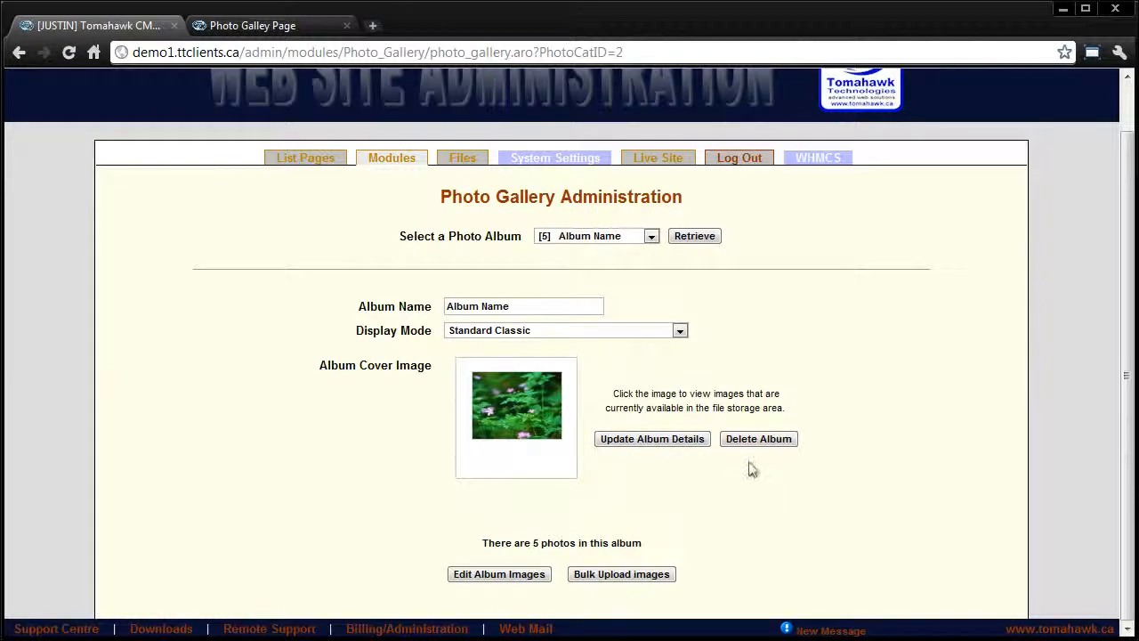
- Set the album's display mode to Image Slideshow and update the album details
{"action": "left_click", "coordinate": [552, 331]}
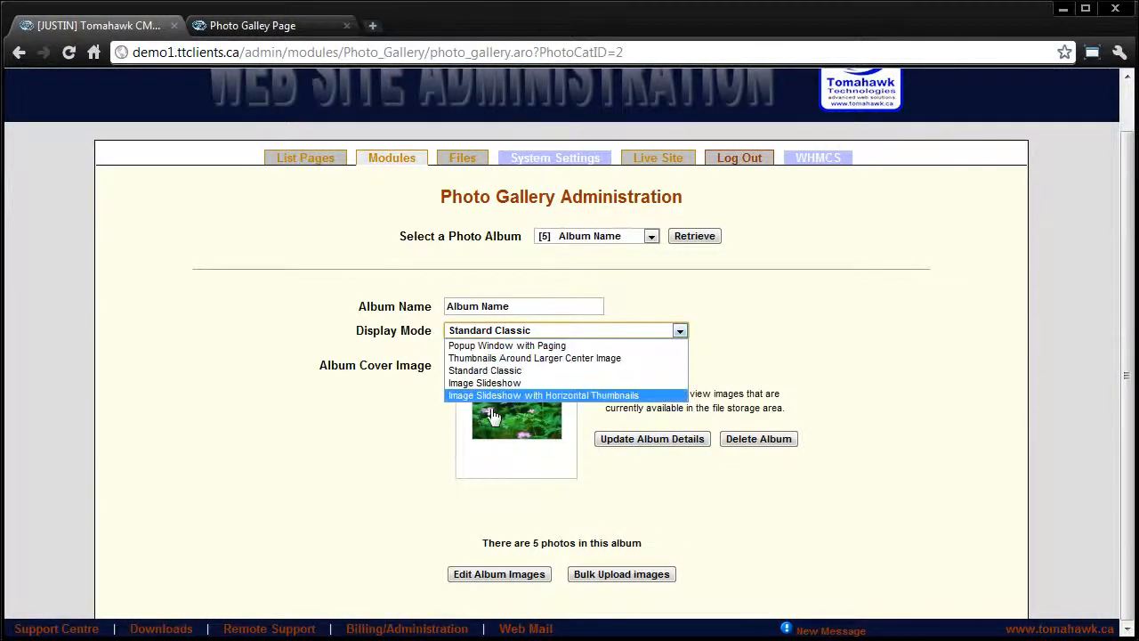
{"action": "left_click", "coordinate": [477, 384]}
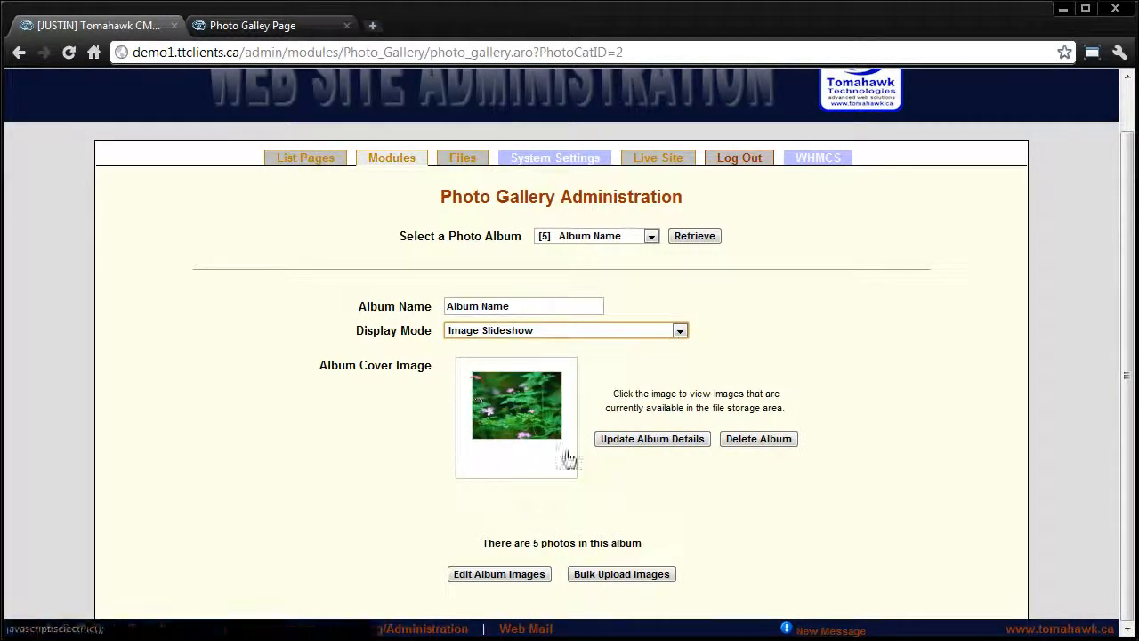
{"action": "left_click", "coordinate": [644, 445]}
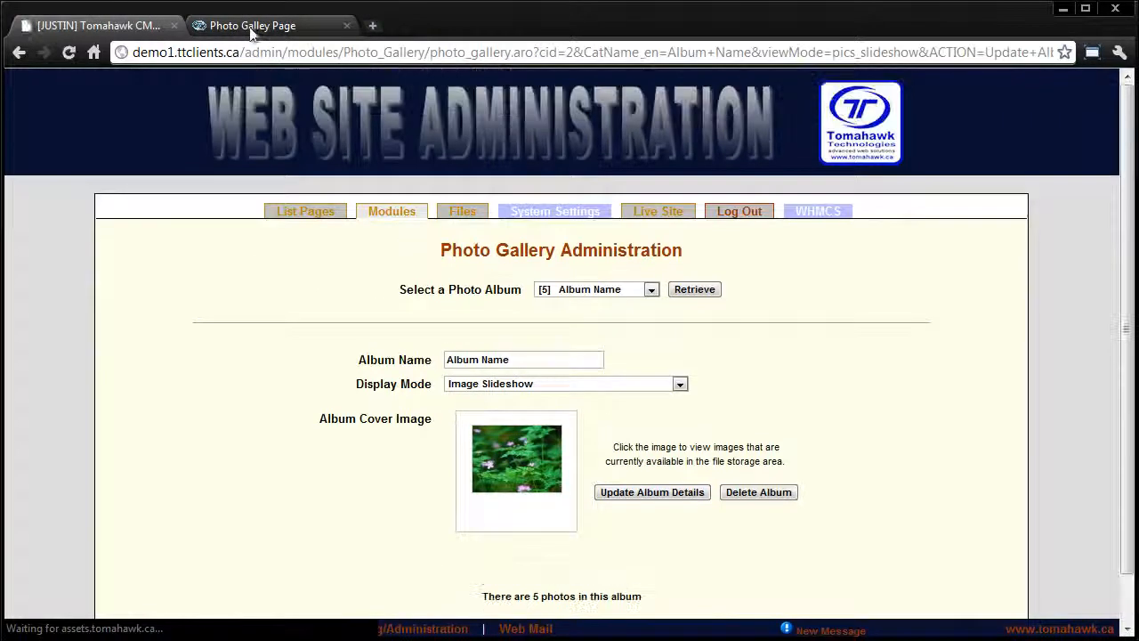
- Reload the live gallery page and examine the slideshow and its thumbnails
{"action": "left_click", "coordinate": [249, 26]}
{"action": "left_click", "coordinate": [68, 52]}
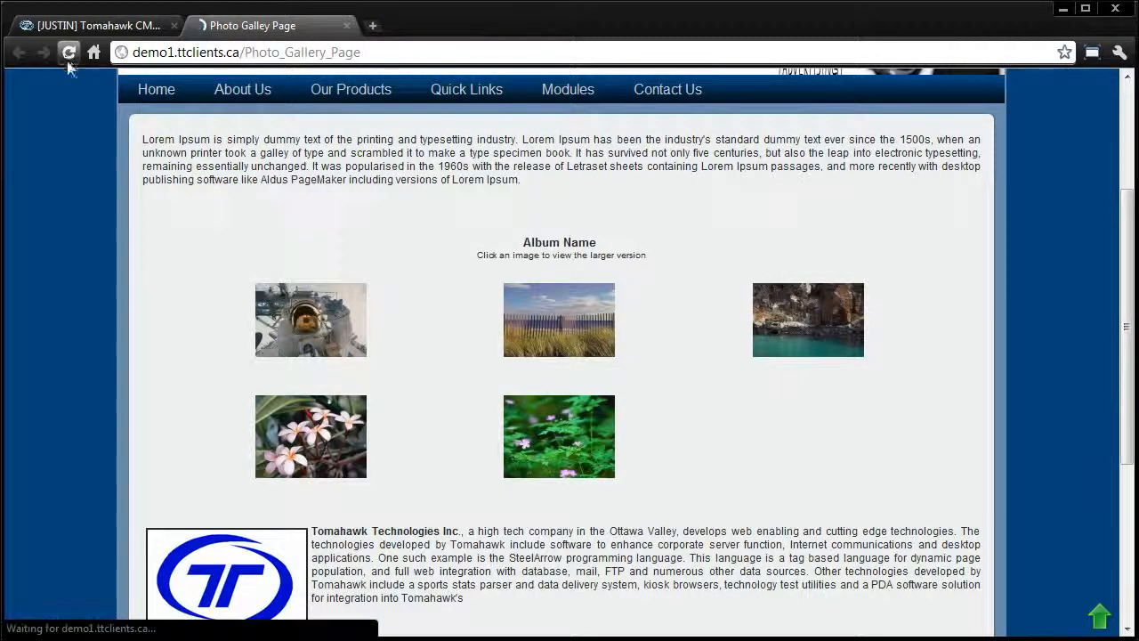
{"action": "scroll", "coordinate": [94, 394], "scroll_direction": "down", "scroll_amount": 3}
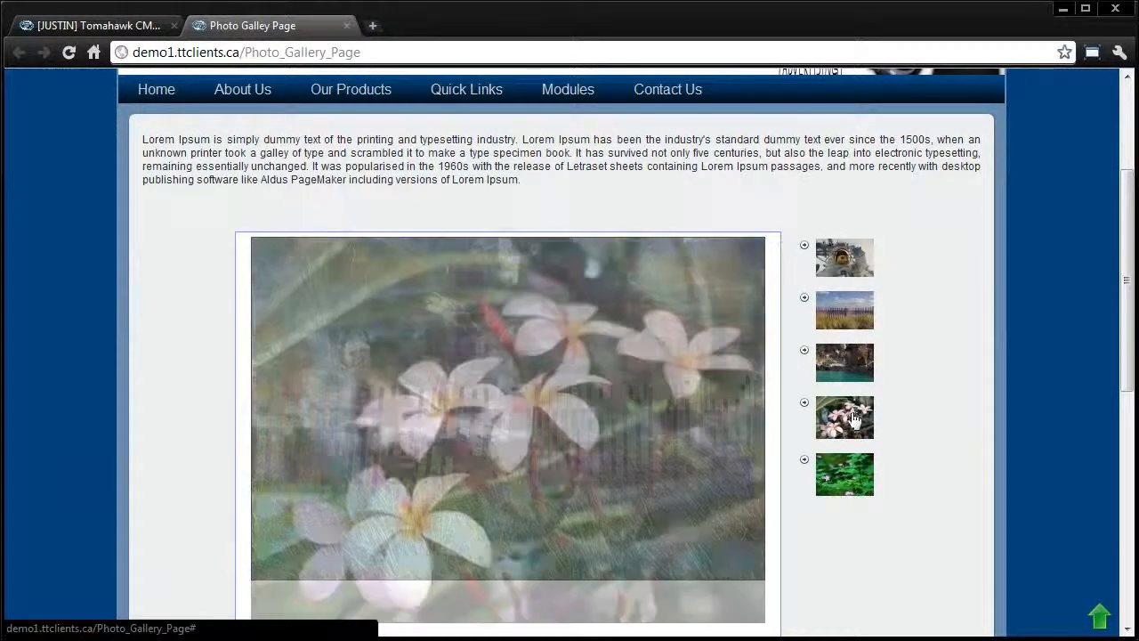
{"action": "scroll", "coordinate": [673, 443], "scroll_direction": "down", "scroll_amount": 3}
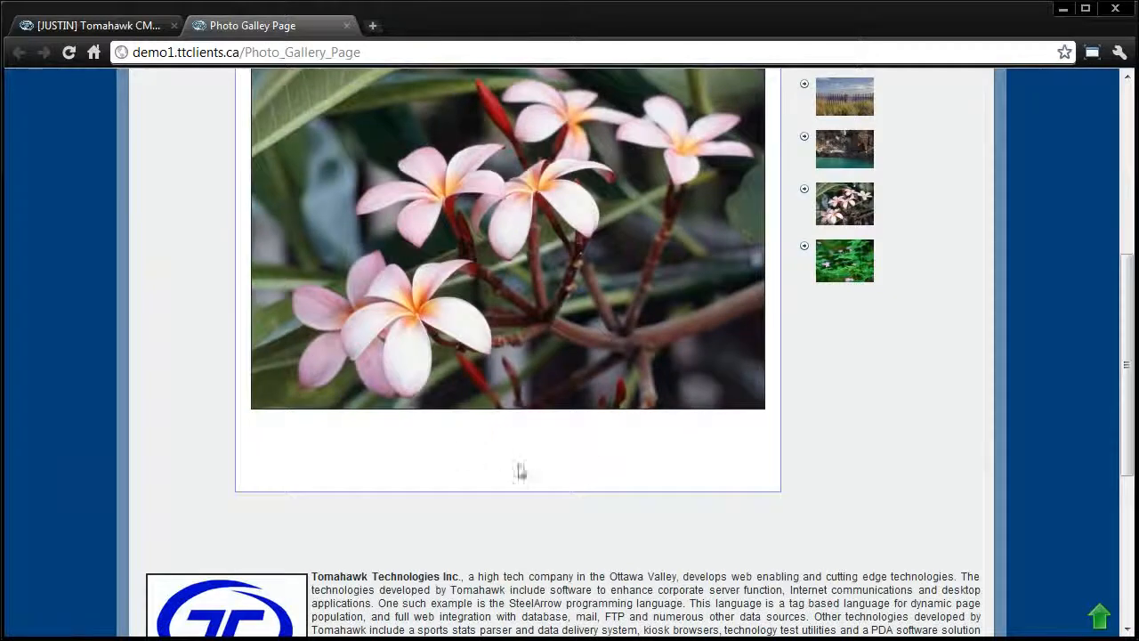
- Back in the gallery administration, set the album's display mode to Popup Window with Paging and update the album details
{"action": "left_click", "coordinate": [99, 27]}
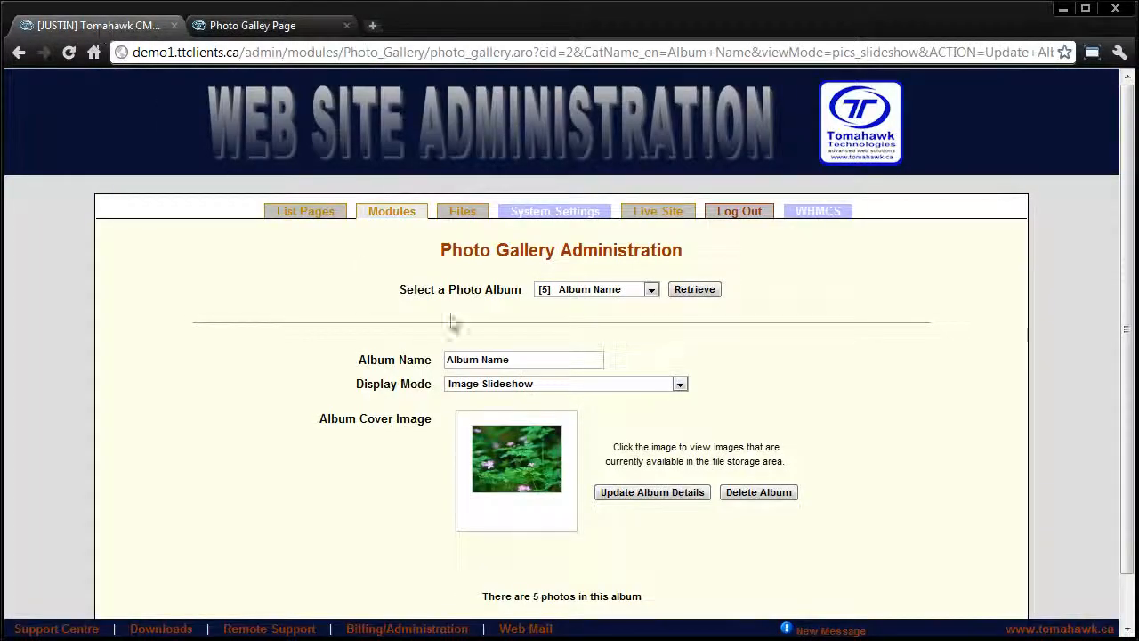
{"action": "left_click", "coordinate": [594, 385]}
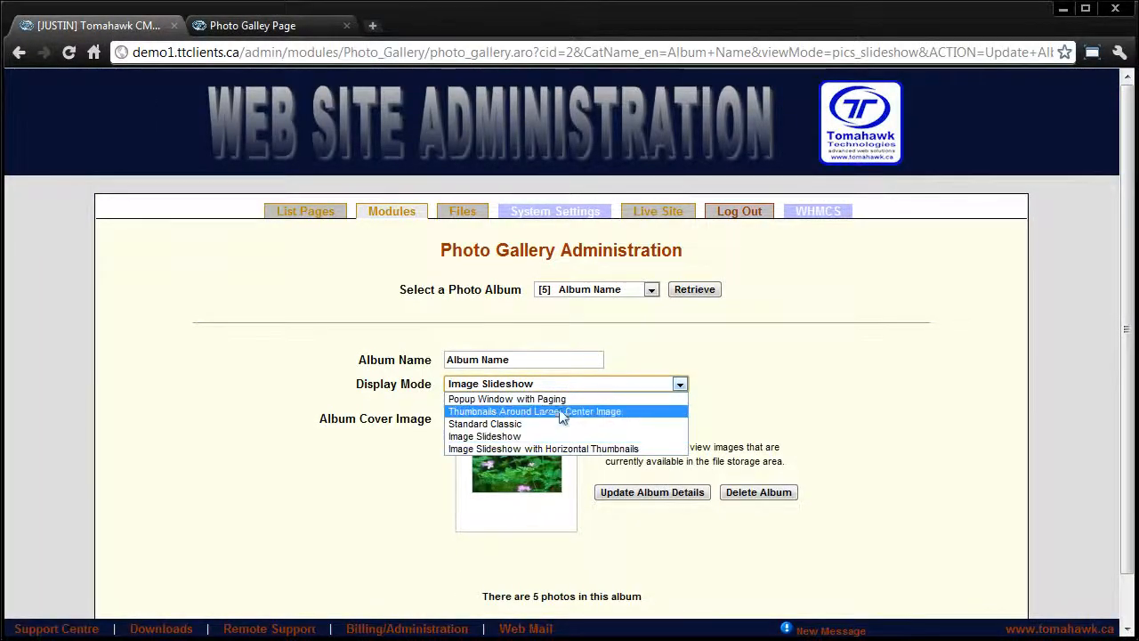
{"action": "left_click", "coordinate": [516, 398]}
{"action": "scroll", "coordinate": [693, 474], "scroll_direction": "down", "scroll_amount": 1}
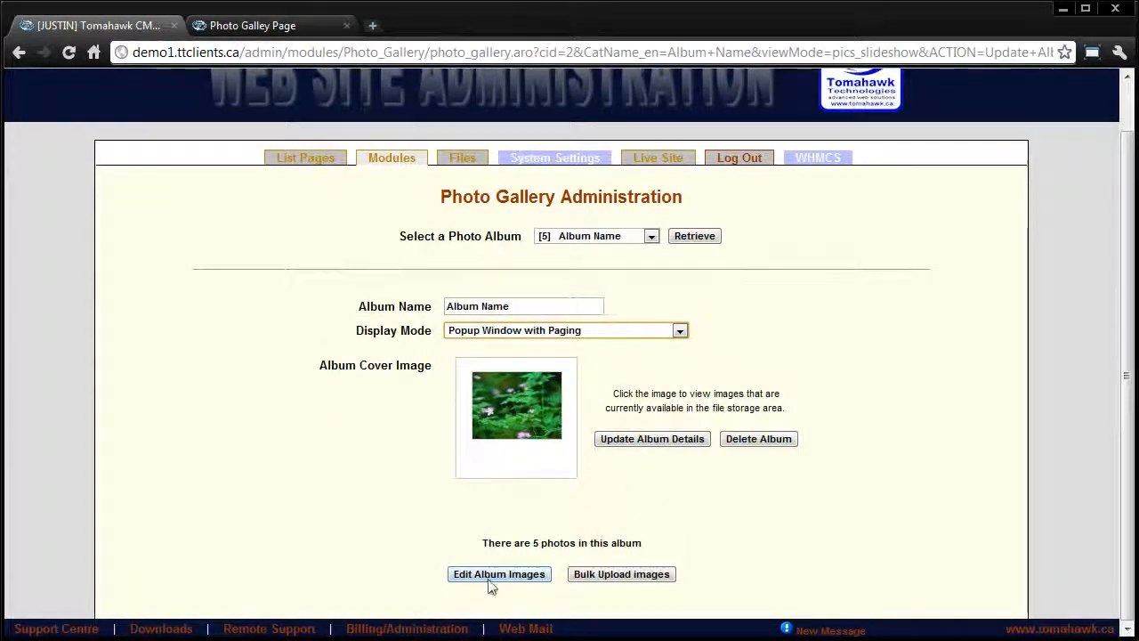
{"action": "left_click", "coordinate": [589, 332]}
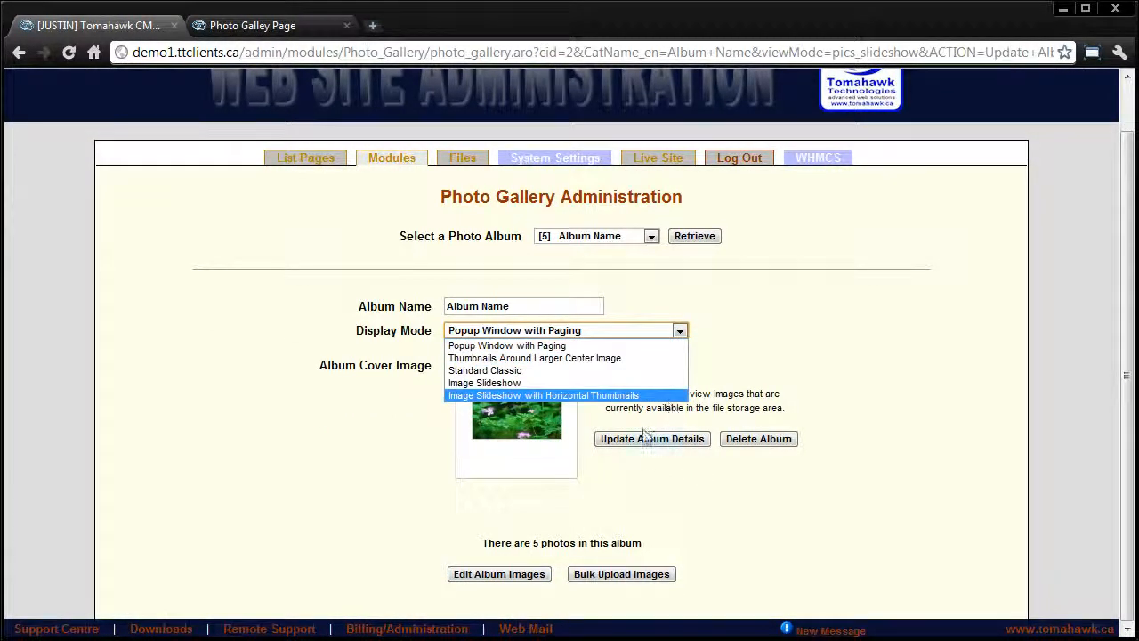
{"action": "left_click", "coordinate": [488, 346]}
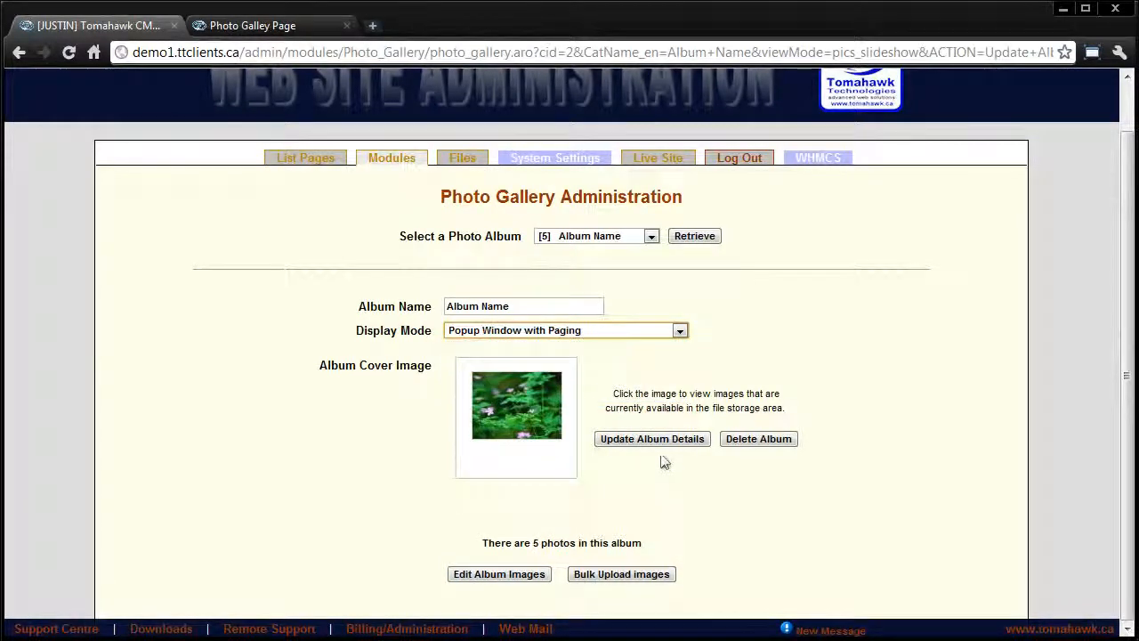
{"action": "left_click", "coordinate": [638, 439]}
- Reload the live gallery page and examine the album's popup-with-paging layout
{"action": "left_click", "coordinate": [267, 26]}
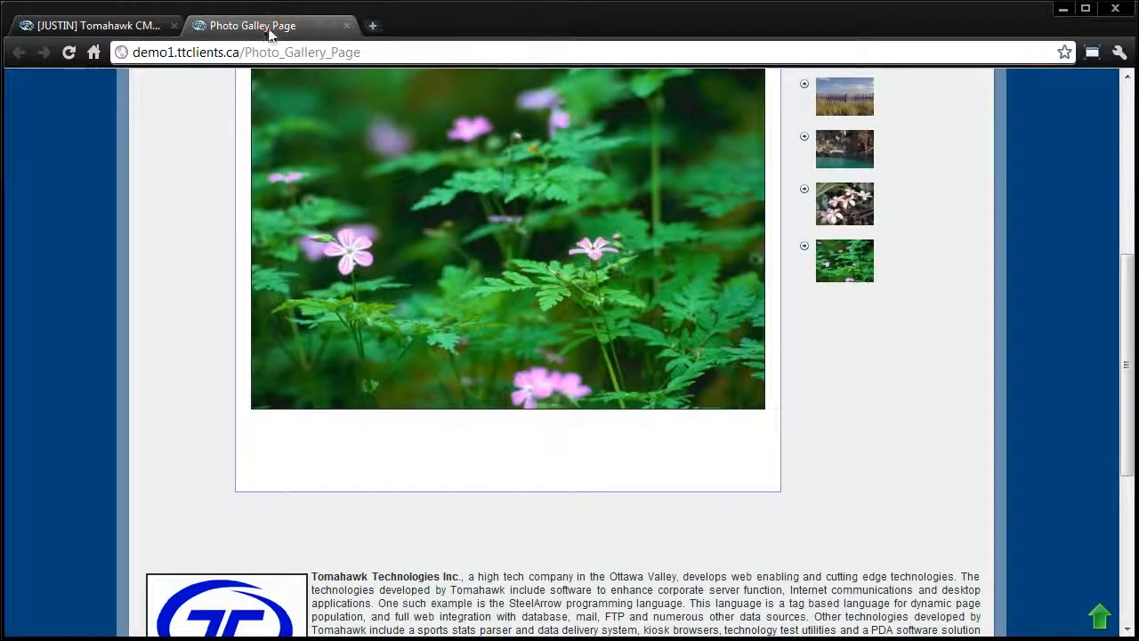
{"action": "scroll", "coordinate": [150, 162], "scroll_direction": "up", "scroll_amount": 3}
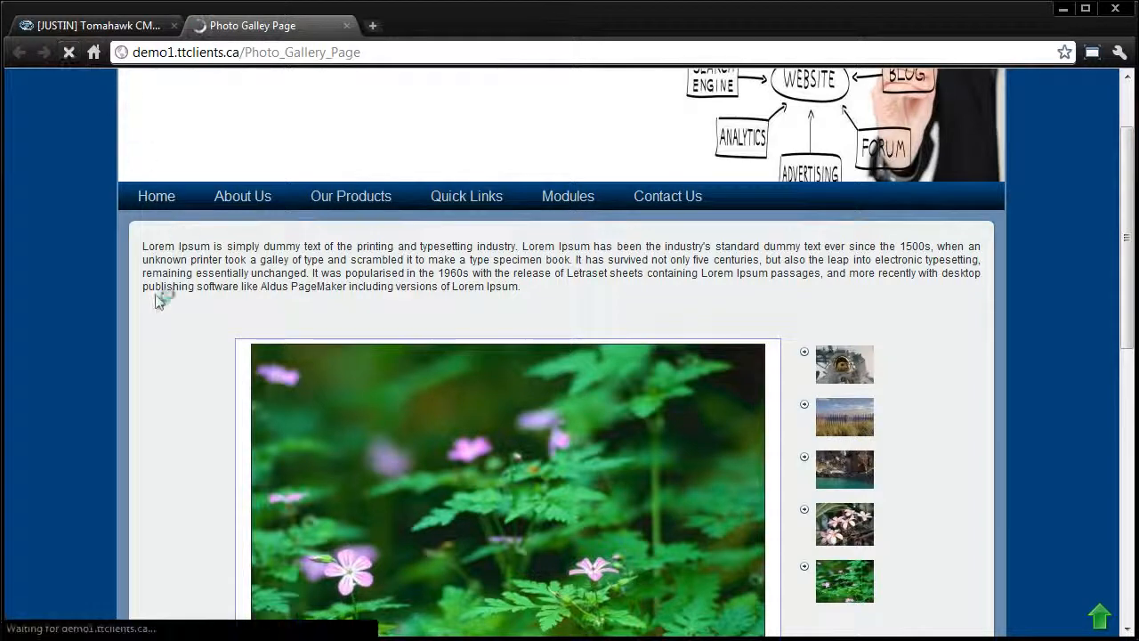
{"action": "scroll", "coordinate": [143, 405], "scroll_direction": "down", "scroll_amount": 1}
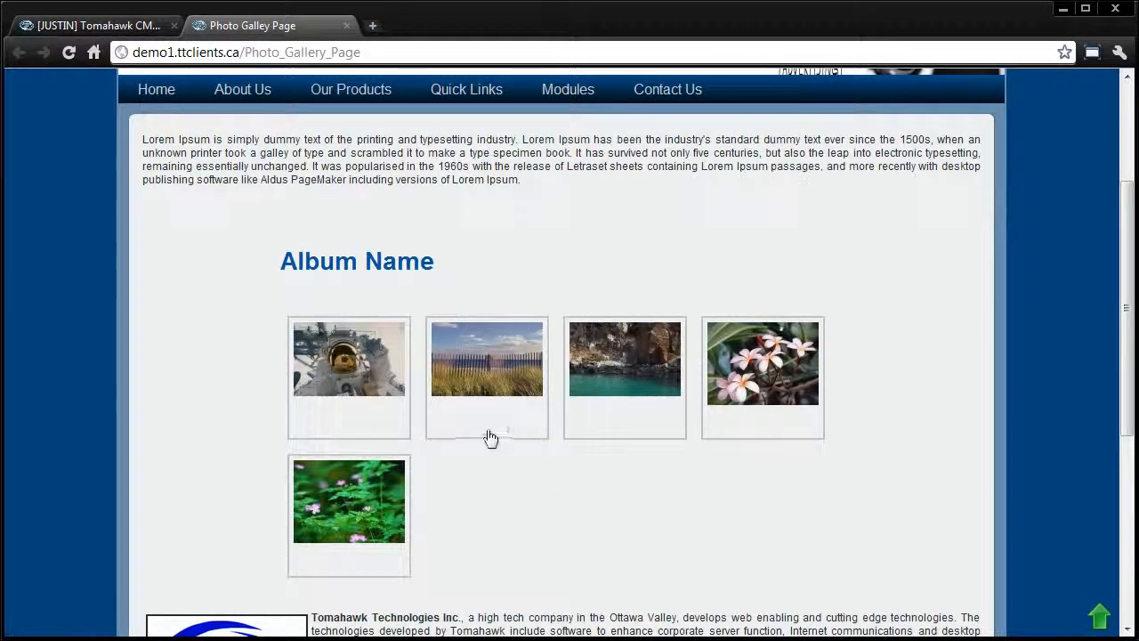
- Enlarge the cliff-and-water photo in the live album, page to the following image, and close the popup
{"action": "left_click", "coordinate": [660, 391]}
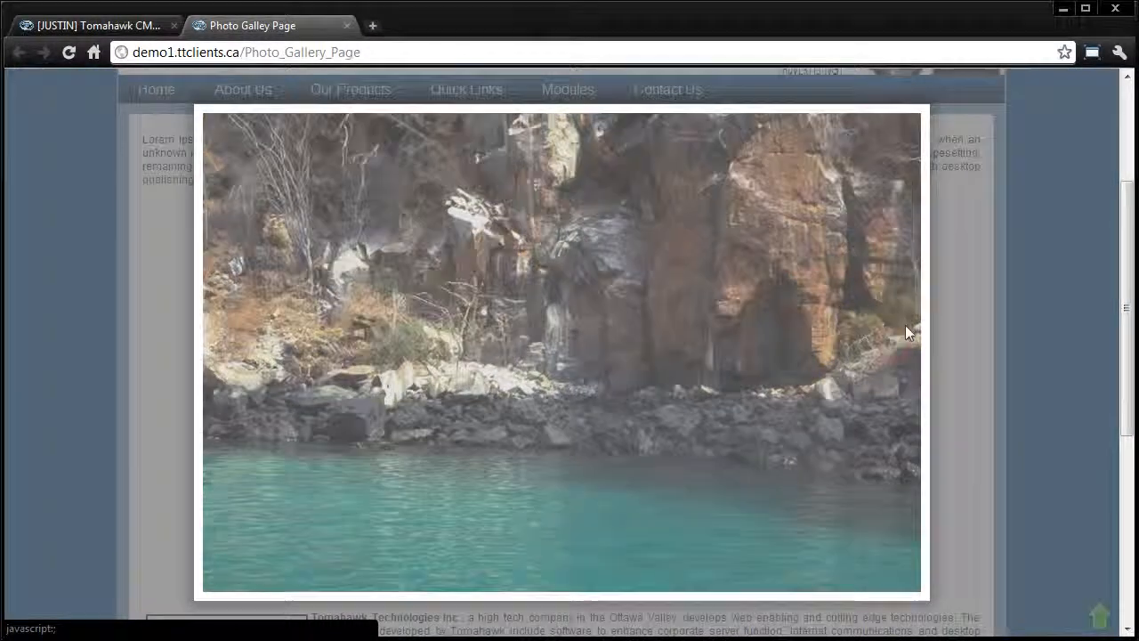
{"action": "left_click", "coordinate": [905, 332]}
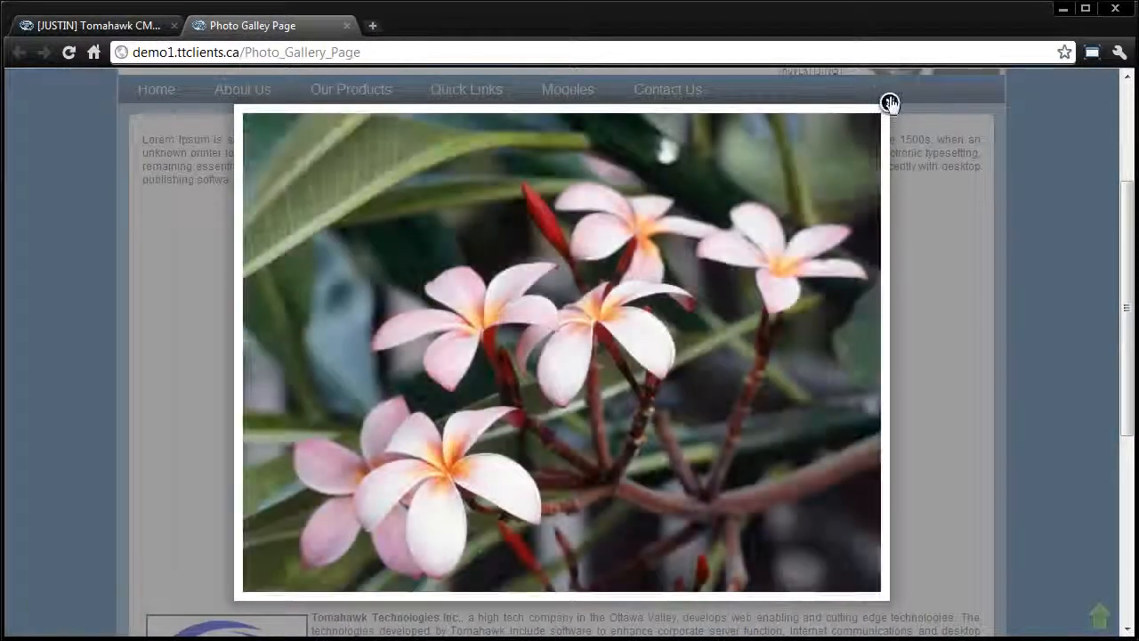
{"action": "left_click", "coordinate": [890, 103]}
{"action": "scroll", "coordinate": [534, 267], "scroll_direction": "up", "scroll_amount": 3}
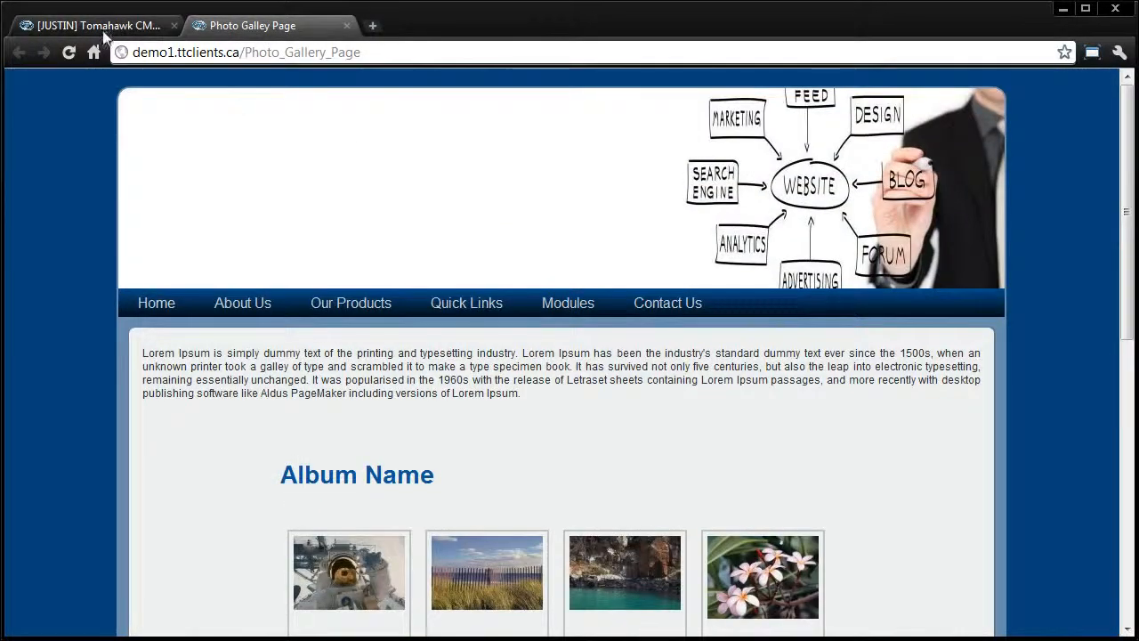
- Return to the site administration and open the Photo Gallery Redirect page from the Modules category for editing
{"action": "left_click", "coordinate": [97, 25]}
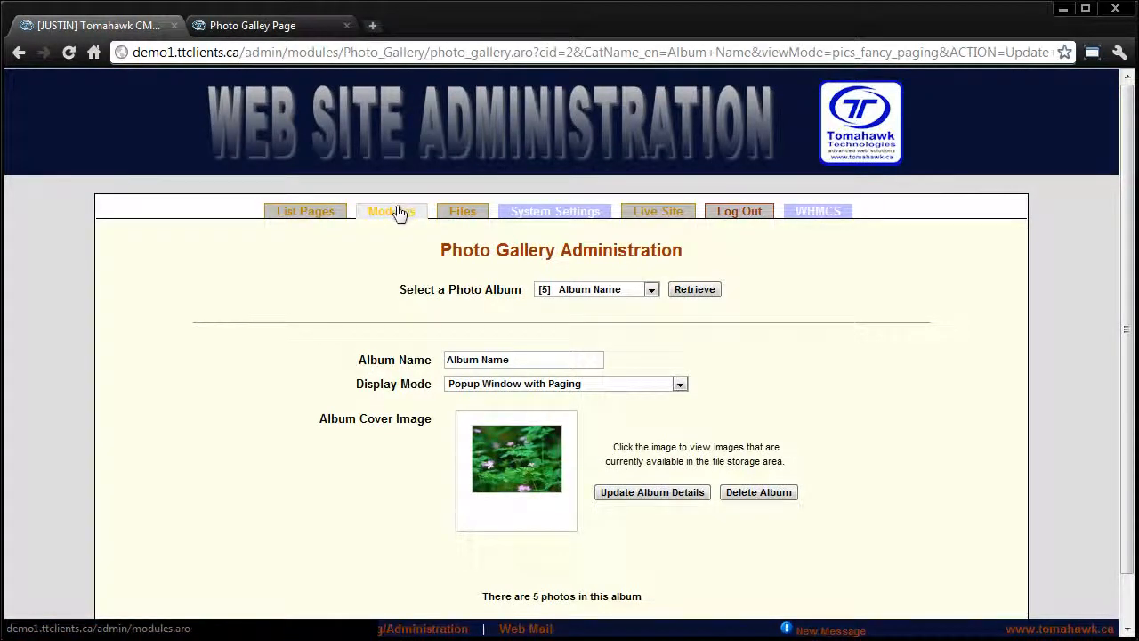
{"action": "scroll", "coordinate": [356, 267], "scroll_direction": "down", "scroll_amount": 1}
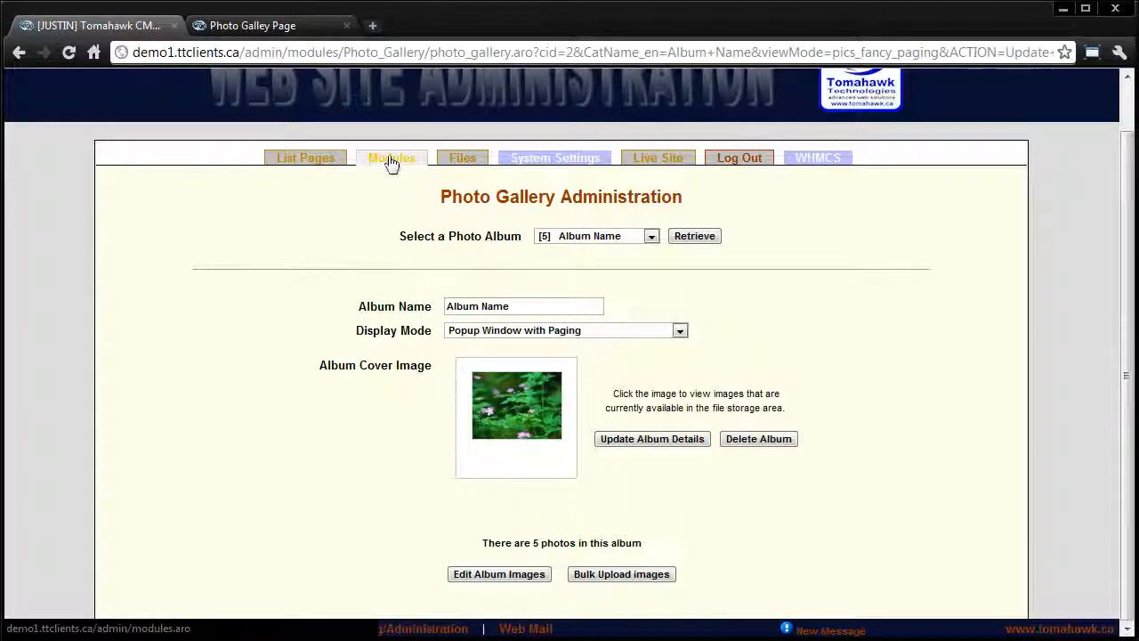
{"action": "left_click", "coordinate": [301, 162]}
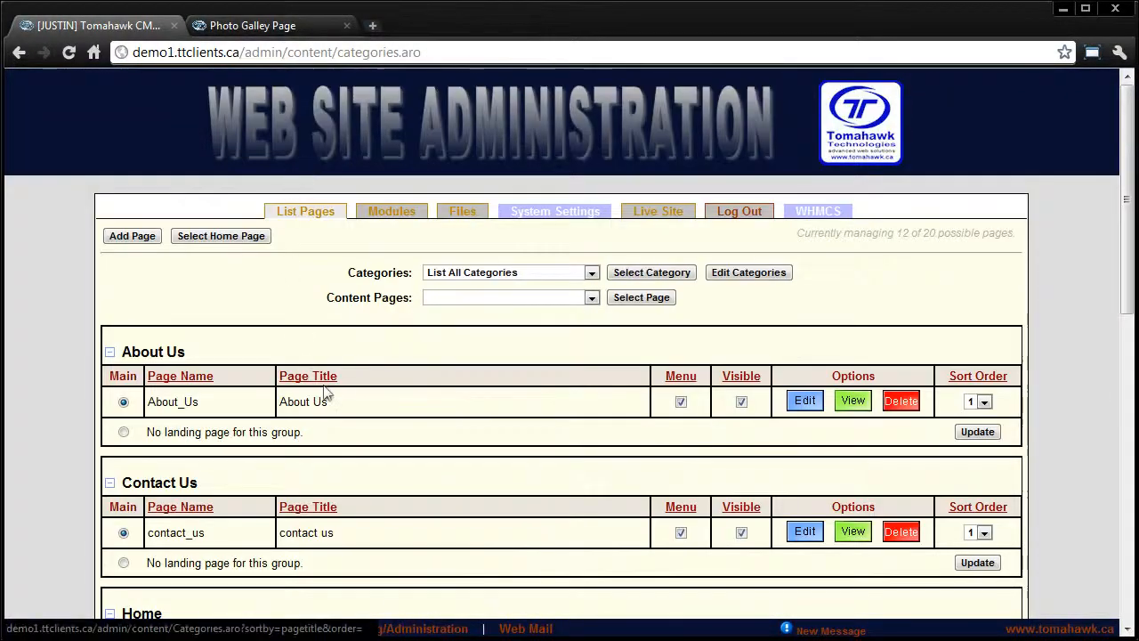
{"action": "scroll", "coordinate": [325, 391], "scroll_direction": "down", "scroll_amount": 5}
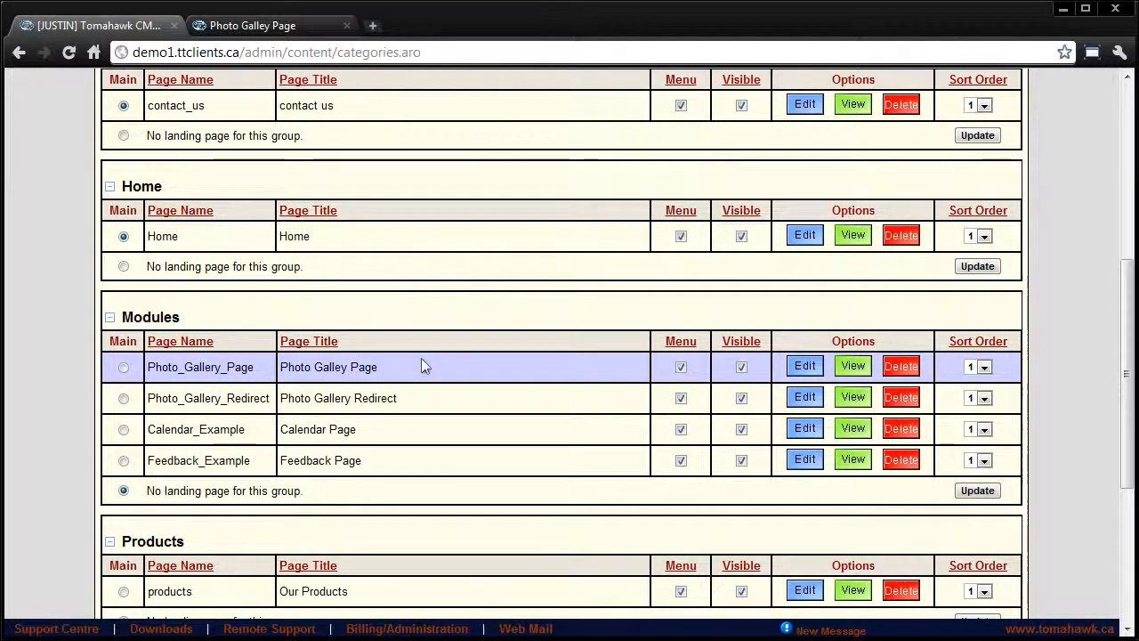
{"action": "left_click_drag", "start_coordinate": [288, 397], "coordinate": [397, 403]}
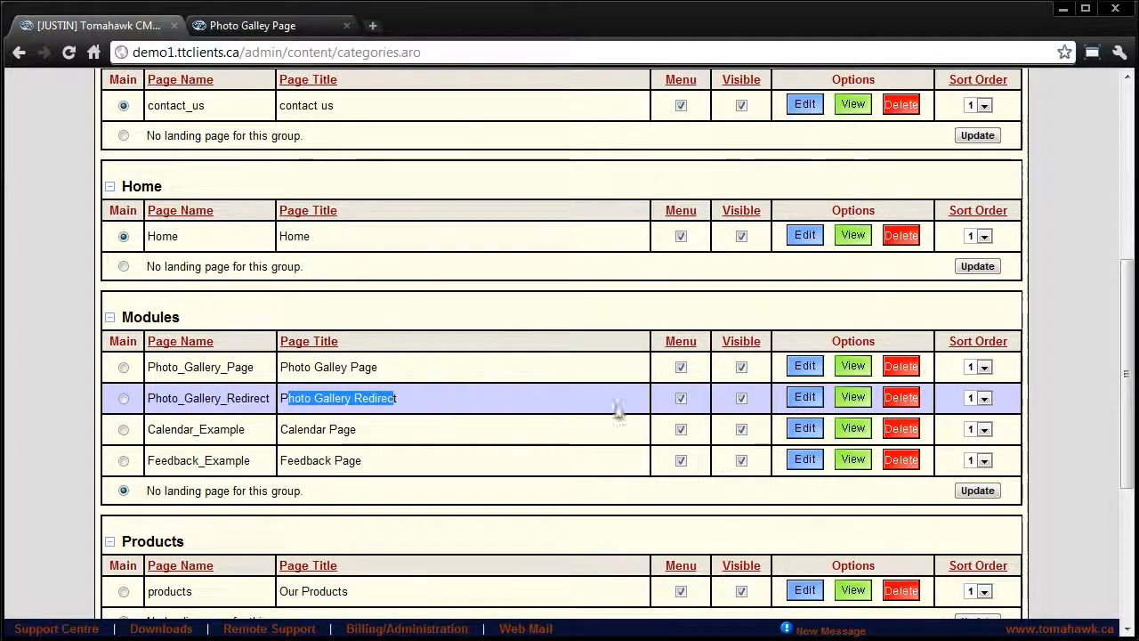
{"action": "left_click", "coordinate": [806, 400]}
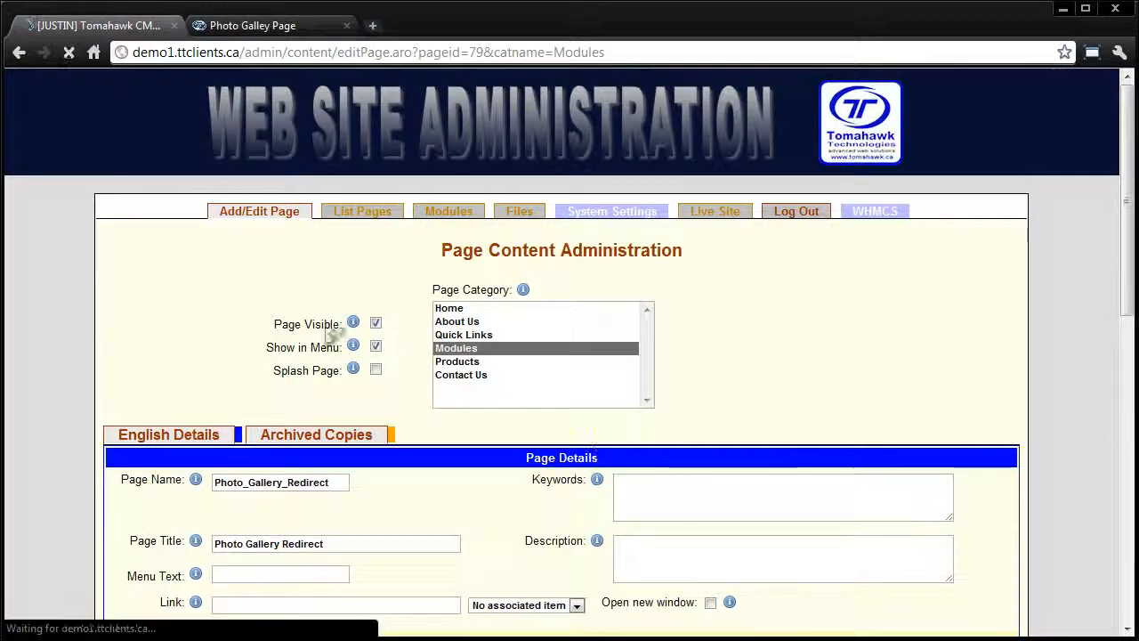
- Link the redirect page to the Photo Gallery site module and save the changes
{"action": "scroll", "coordinate": [636, 443], "scroll_direction": "down", "scroll_amount": 3}
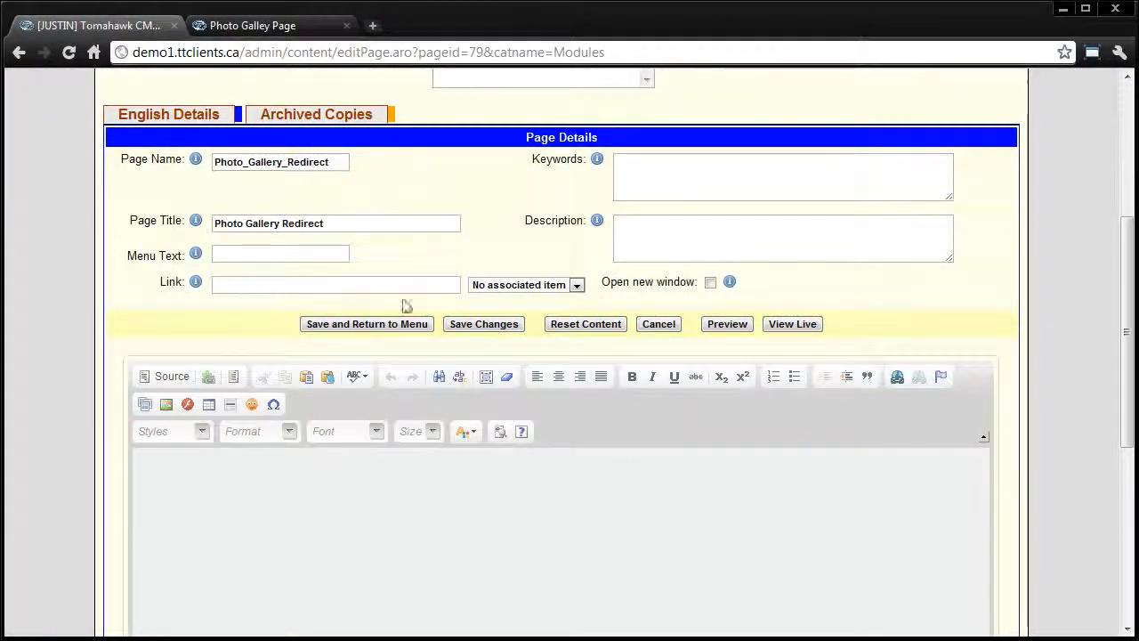
{"action": "left_click", "coordinate": [518, 286]}
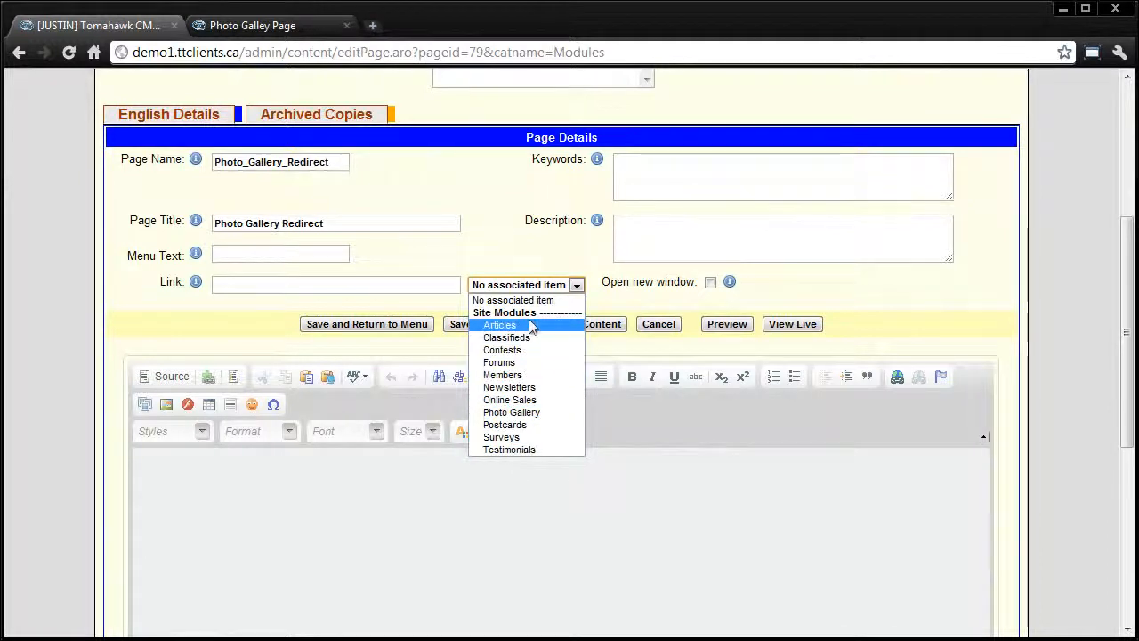
{"action": "left_click", "coordinate": [518, 412]}
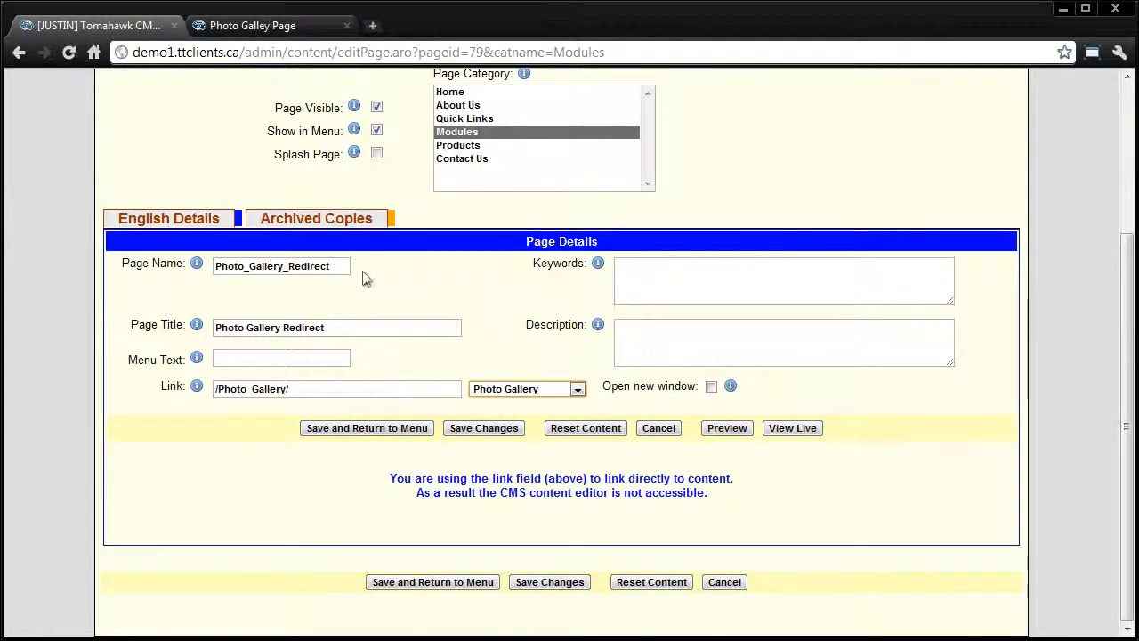
{"action": "left_click_drag", "start_coordinate": [334, 265], "coordinate": [274, 275]}
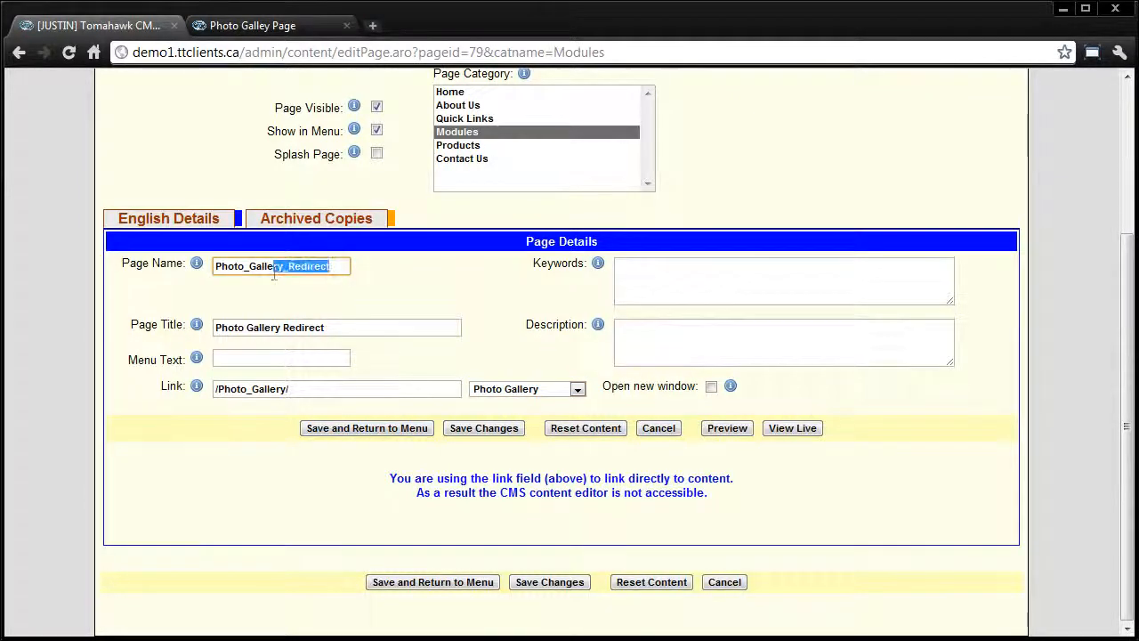
{"action": "left_click", "coordinate": [334, 387]}
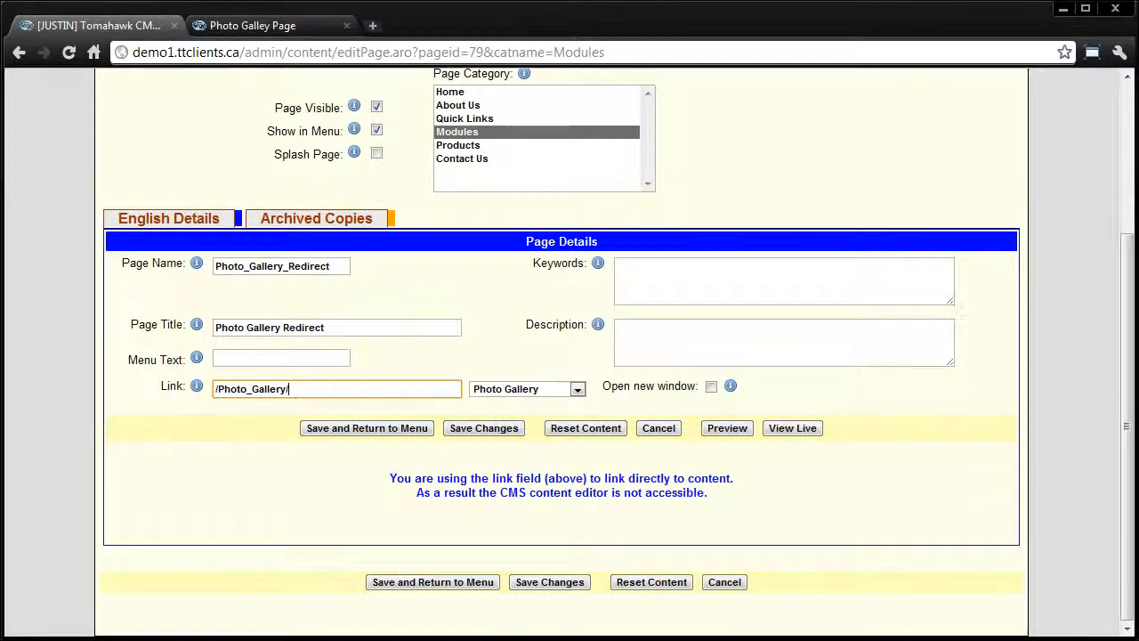
{"action": "left_click", "coordinate": [483, 428]}
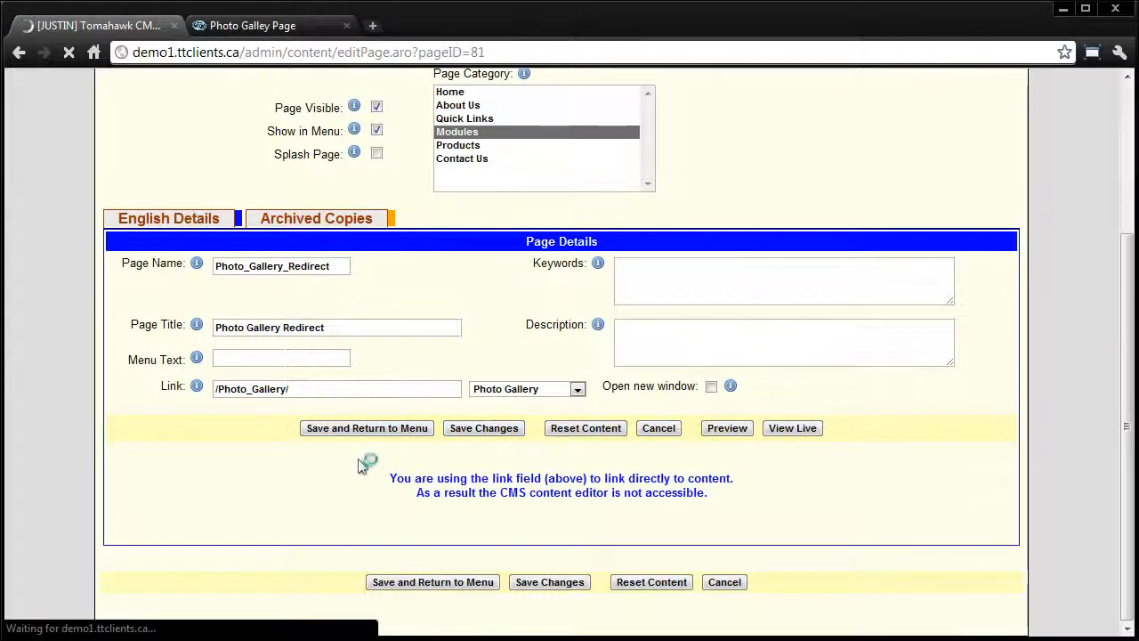
{"action": "scroll", "coordinate": [117, 330], "scroll_direction": "up", "scroll_amount": 3}
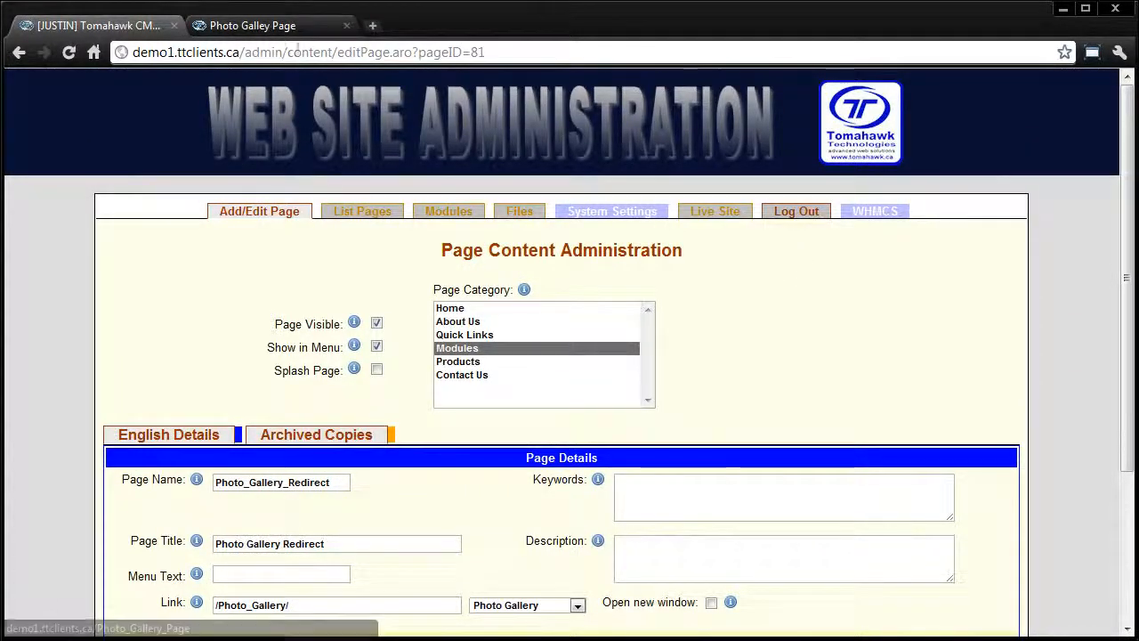
- On the live site, open the Photo Gallery Redirect page and examine the list of albums
{"action": "left_click", "coordinate": [253, 25]}
{"action": "mouse_move", "coordinate": [564, 311]}
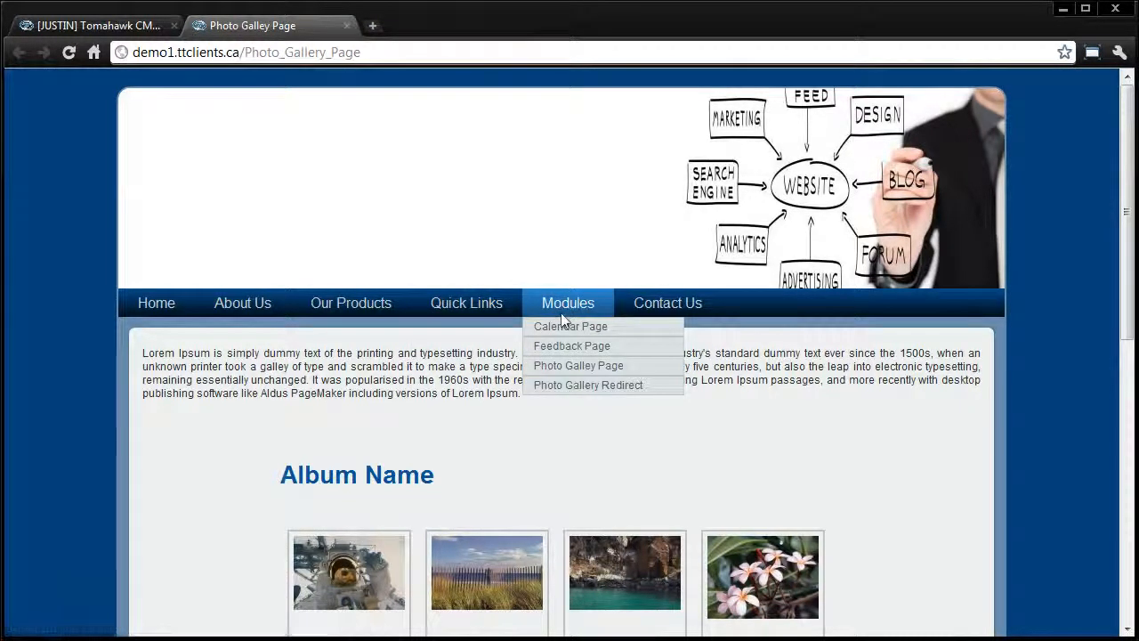
{"action": "left_click", "coordinate": [587, 390]}
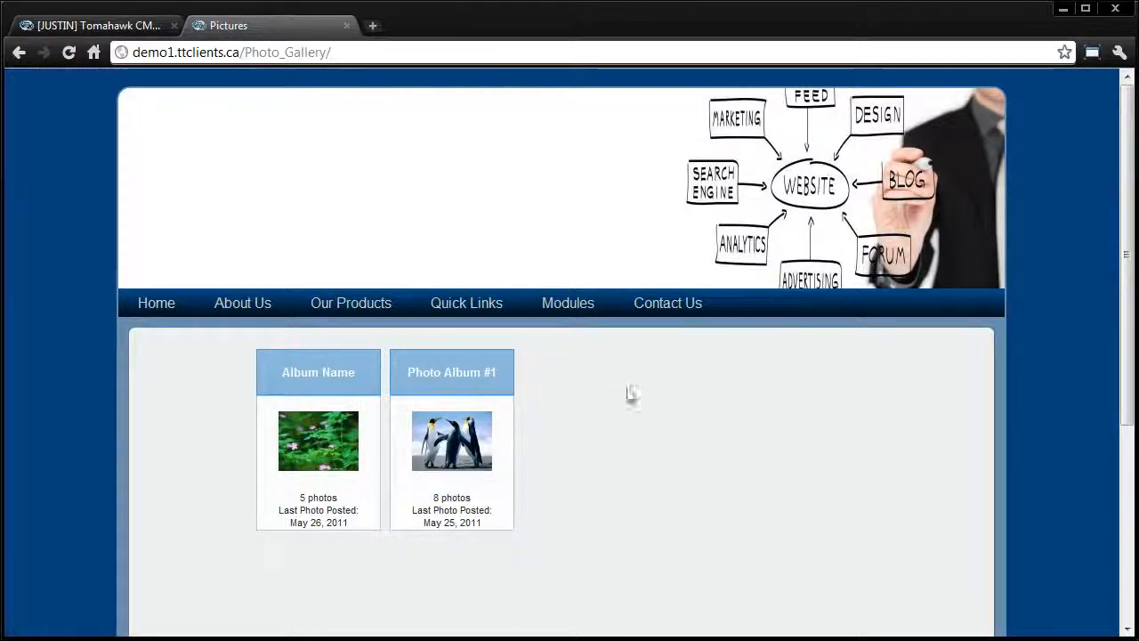
{"action": "scroll", "coordinate": [818, 528], "scroll_direction": "down", "scroll_amount": 3}
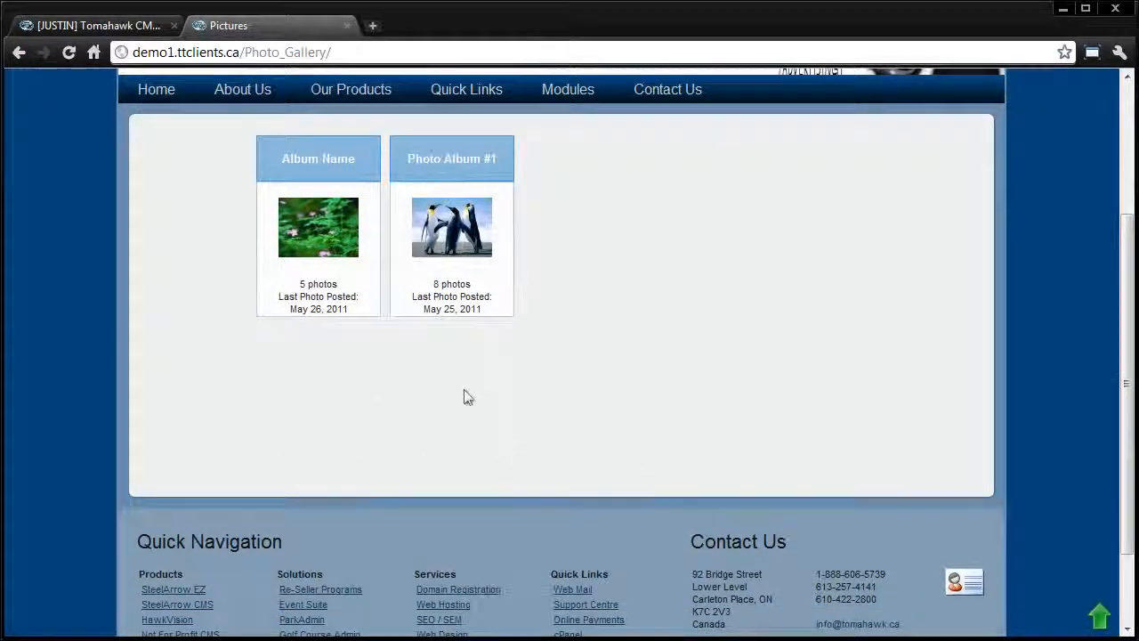
{"action": "scroll", "coordinate": [603, 462], "scroll_direction": "up", "scroll_amount": 3}
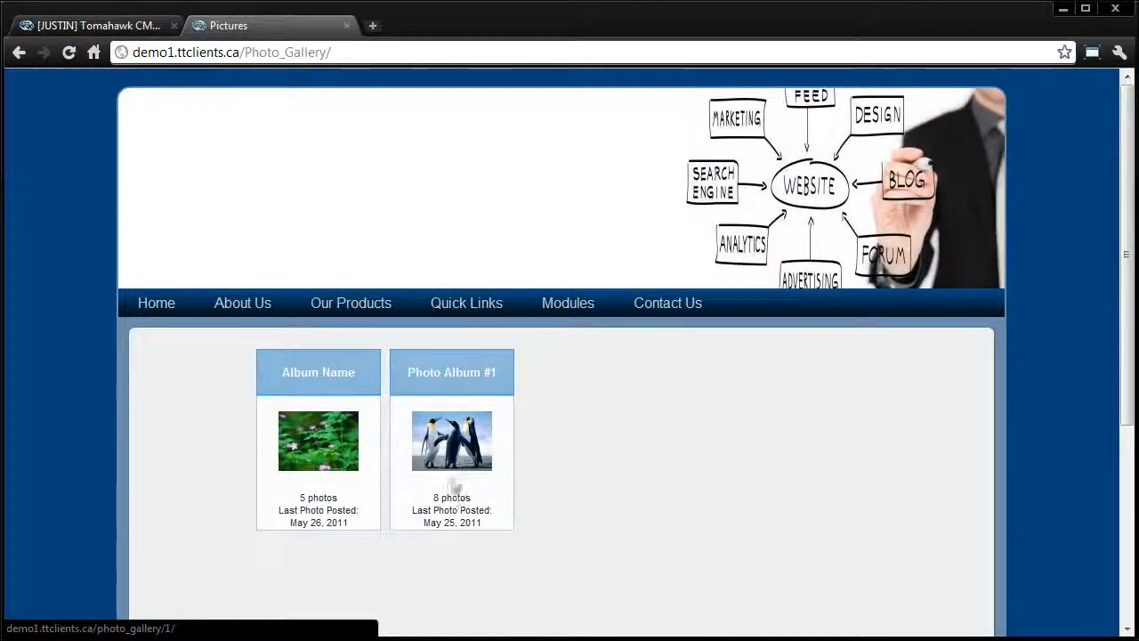
- View Photo Album #1 and the Album Name album in turn, going back to the album list after each
{"action": "left_click", "coordinate": [442, 455]}
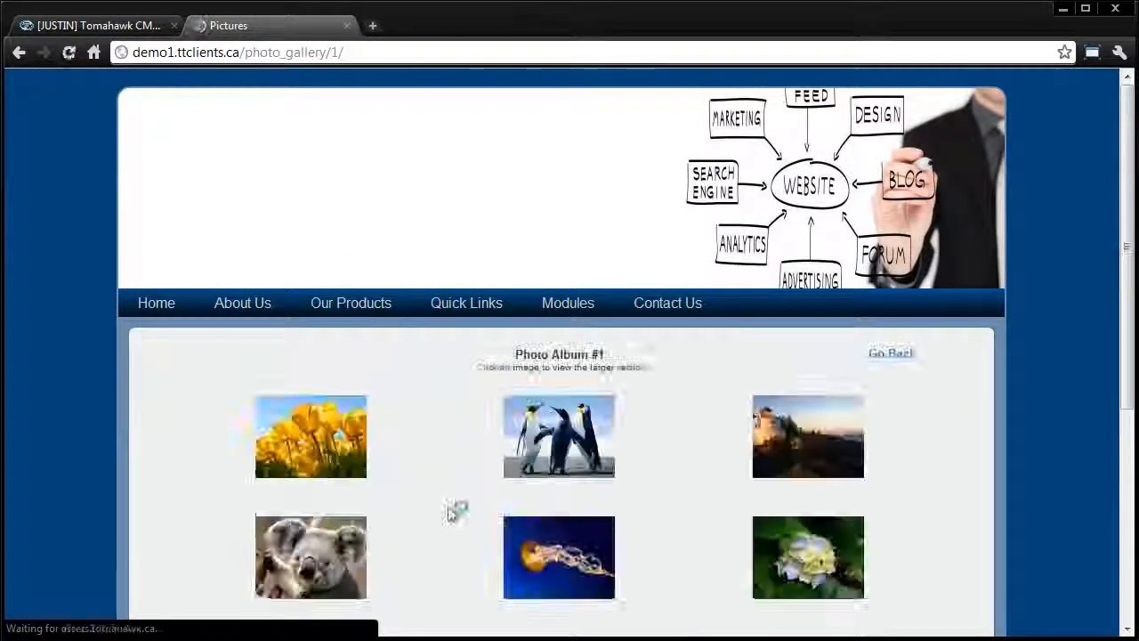
{"action": "scroll", "coordinate": [678, 462], "scroll_direction": "down", "scroll_amount": 2}
{"action": "key", "text": "alt+Left"}
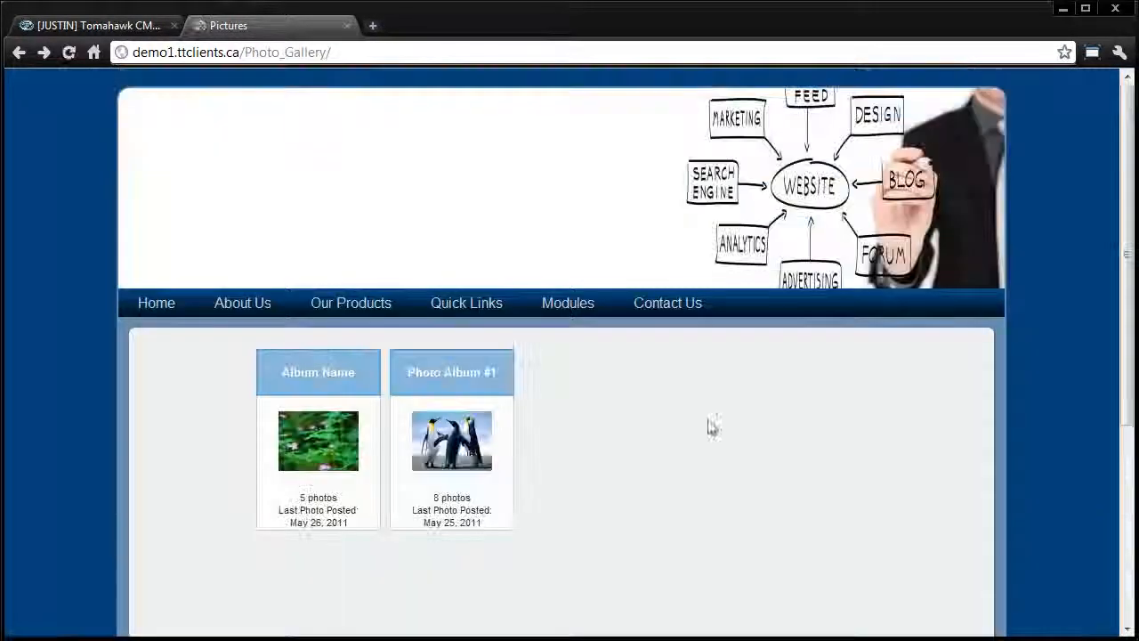
{"action": "left_click", "coordinate": [336, 466]}
{"action": "scroll", "coordinate": [567, 510], "scroll_direction": "down", "scroll_amount": 1}
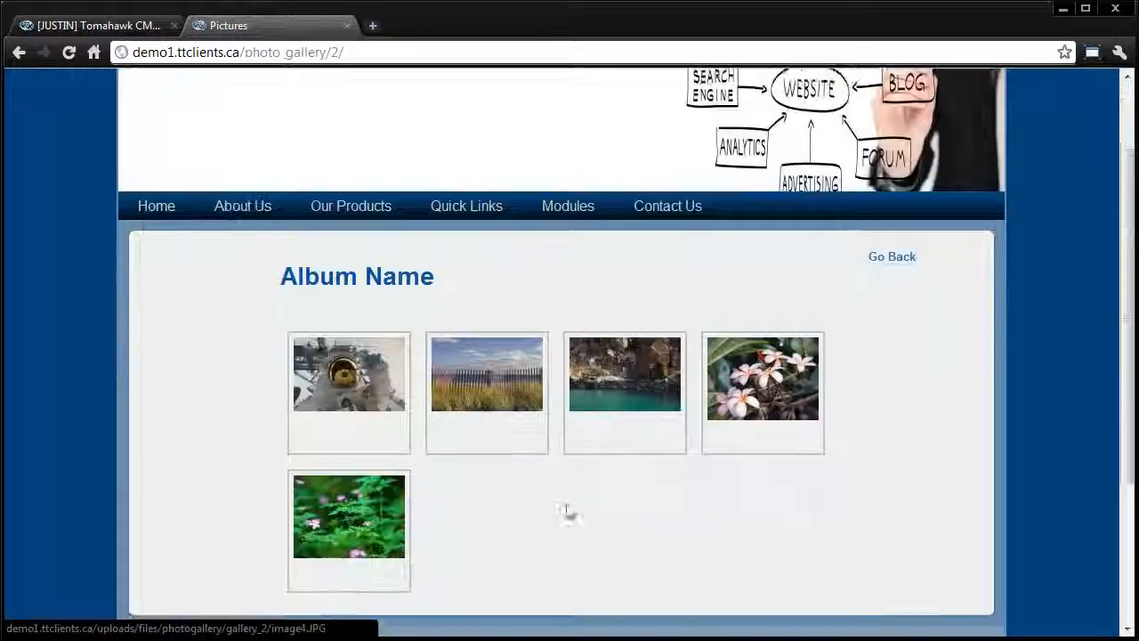
{"action": "key", "text": "alt+Left"}
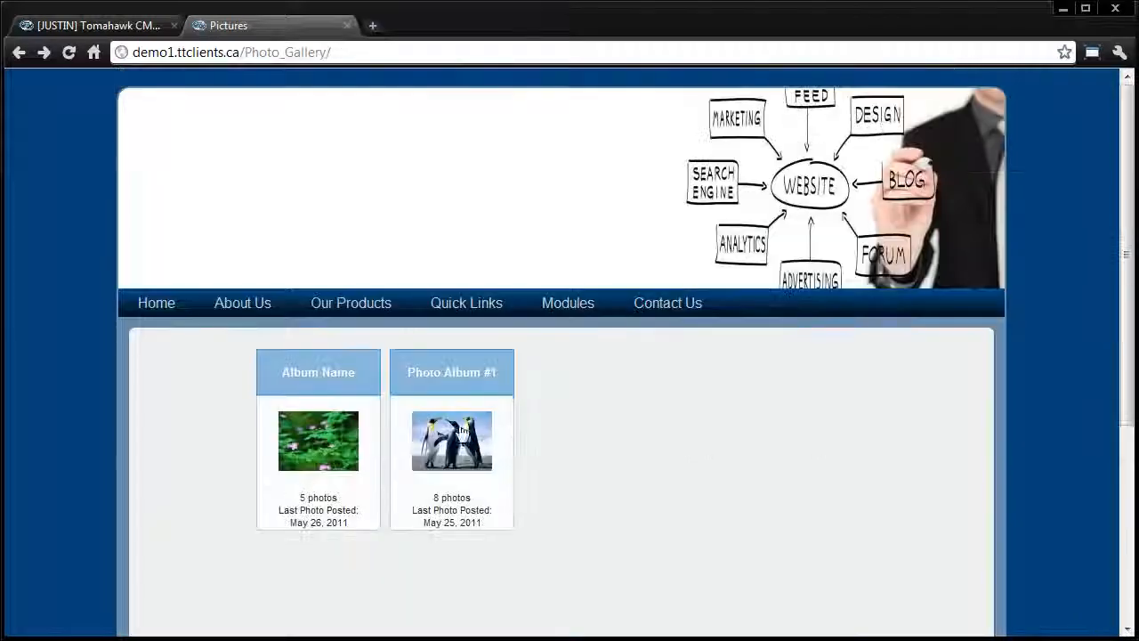
- Reopen Photo Album #1, view one photo enlarged and close it, then return to the page administration
{"action": "left_click", "coordinate": [449, 440]}
{"action": "scroll", "coordinate": [792, 483], "scroll_direction": "down", "scroll_amount": 2}
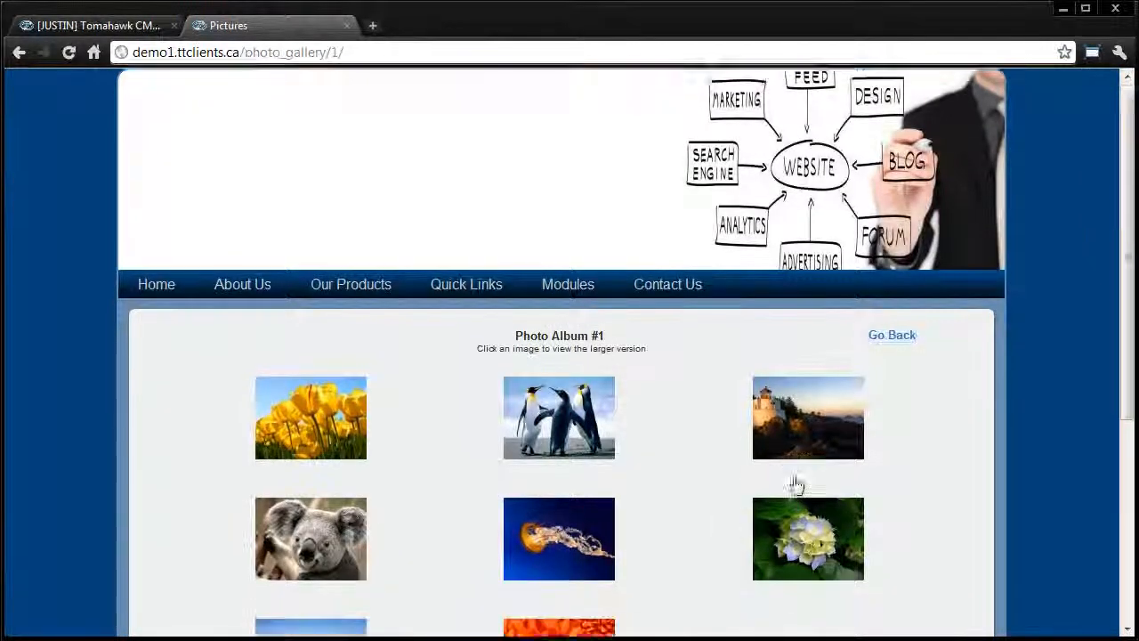
{"action": "left_click", "coordinate": [787, 329]}
{"action": "left_click", "coordinate": [889, 102]}
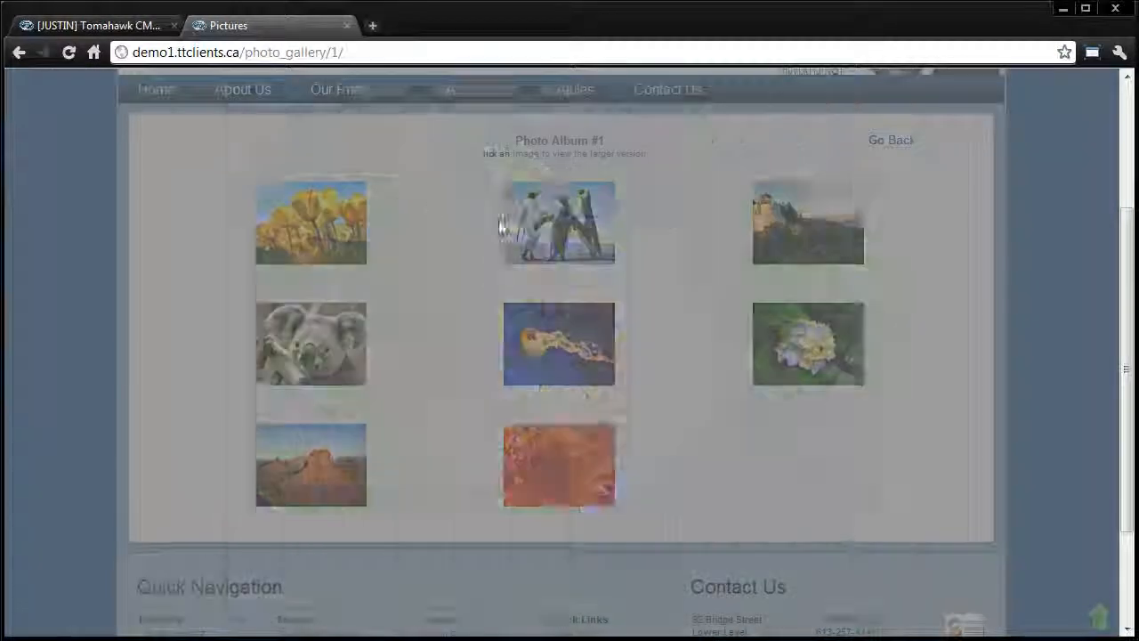
{"action": "left_click", "coordinate": [95, 24]}
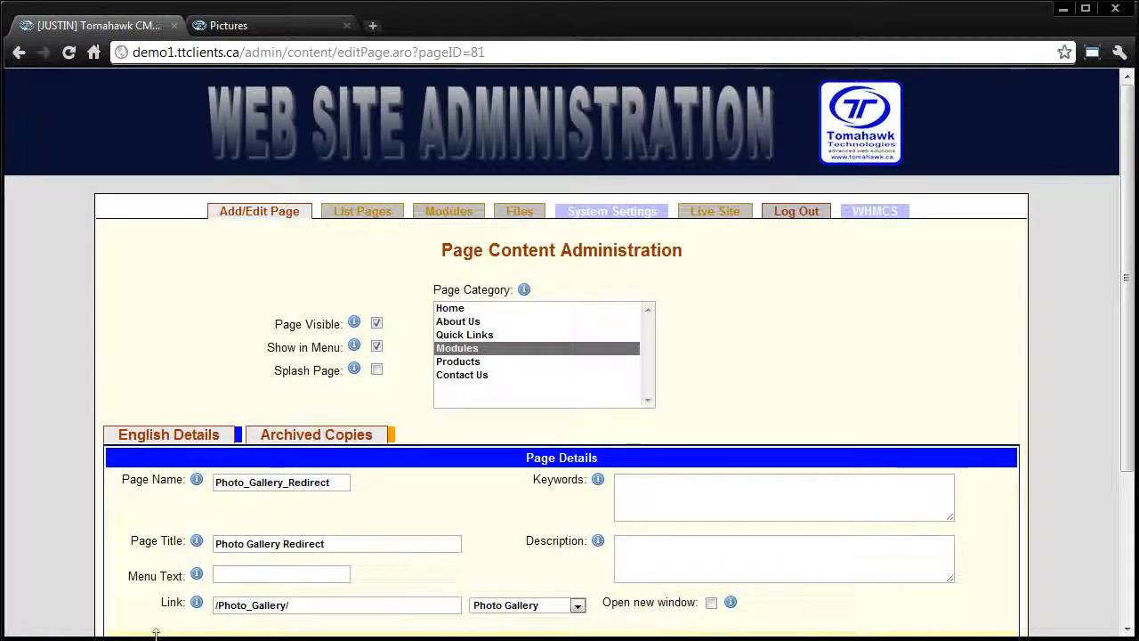